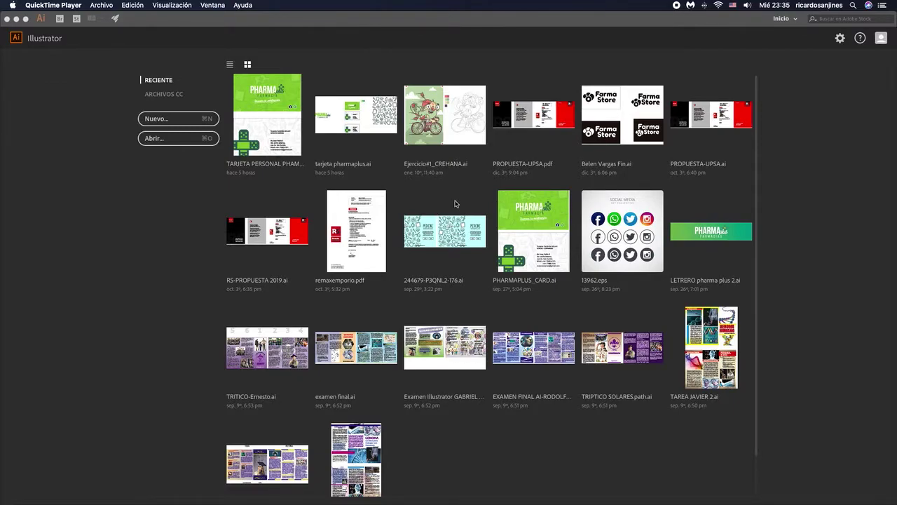
Switch to Safari and open the Creative Cloud free trial page from the Adobe home page
key(super+Tab)
key(super+Tab)
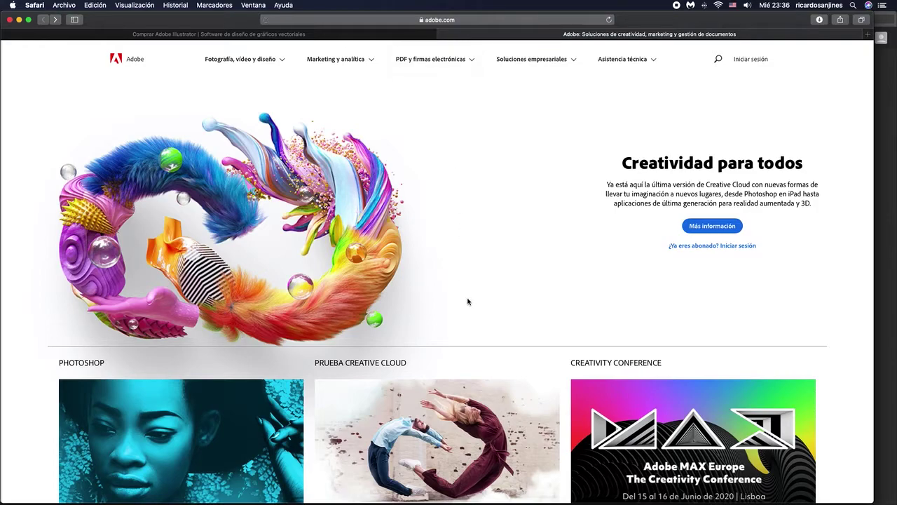
scroll(468, 301, down, 5)
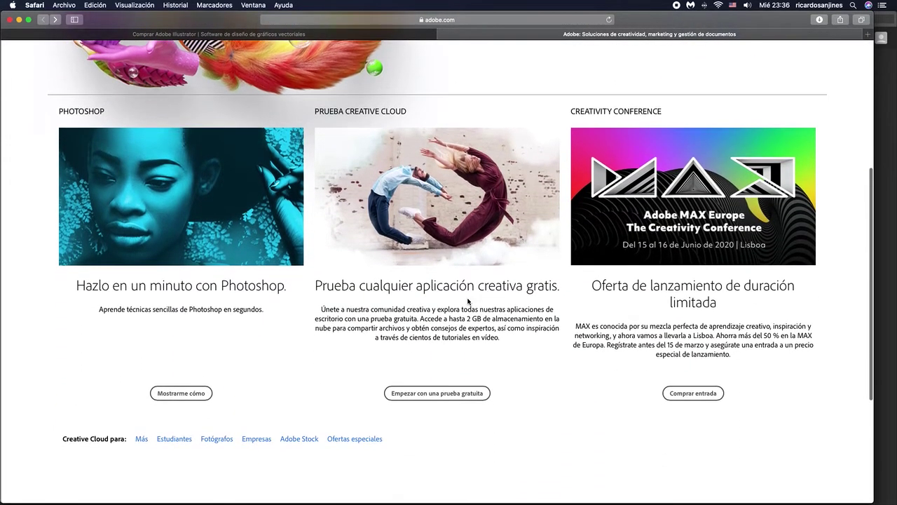
click(436, 398)
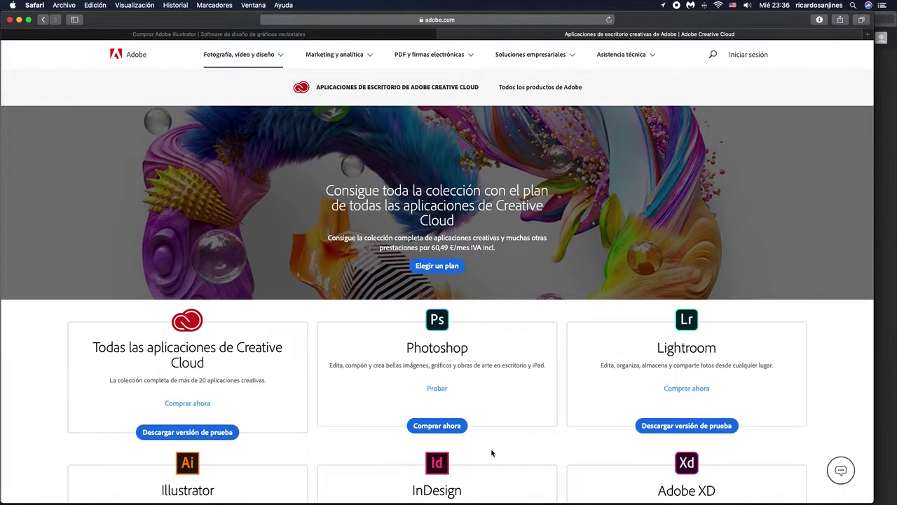
Look through the list of Creative Cloud desktop applications and their trial and purchase options
scroll(494, 454, down, 5)
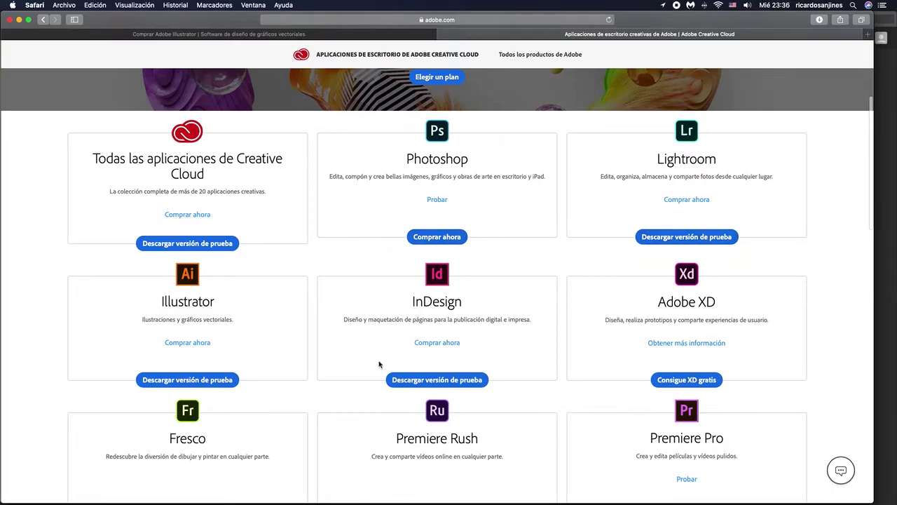
scroll(517, 373, down, 1)
scroll(517, 374, down, 8)
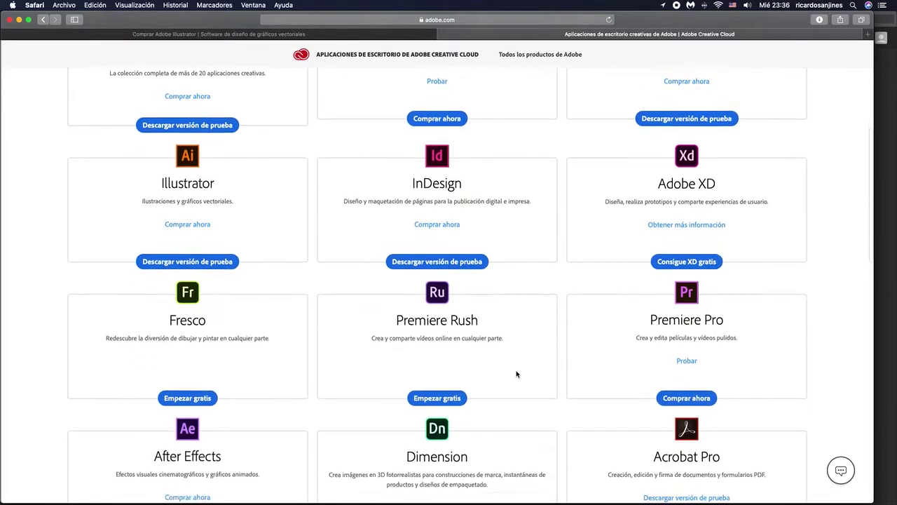
scroll(517, 374, down, 3)
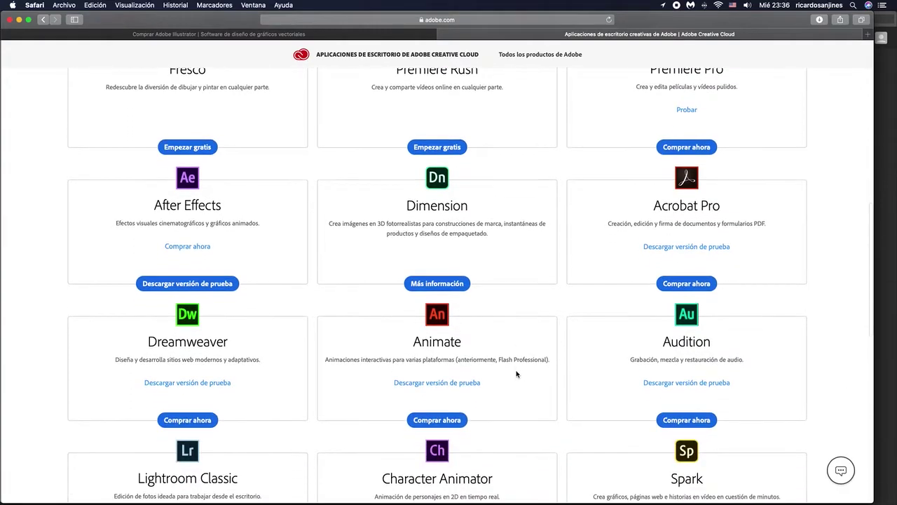
scroll(559, 327, down, 6)
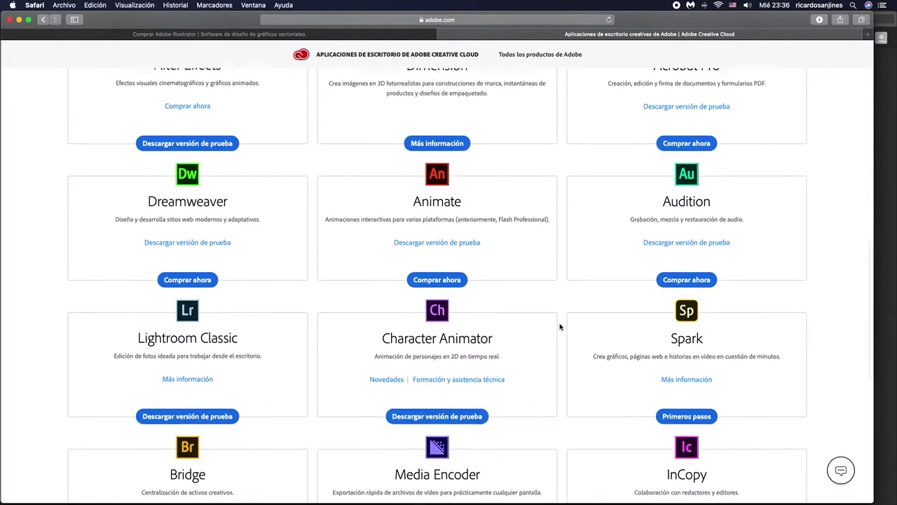
scroll(560, 326, up, 20)
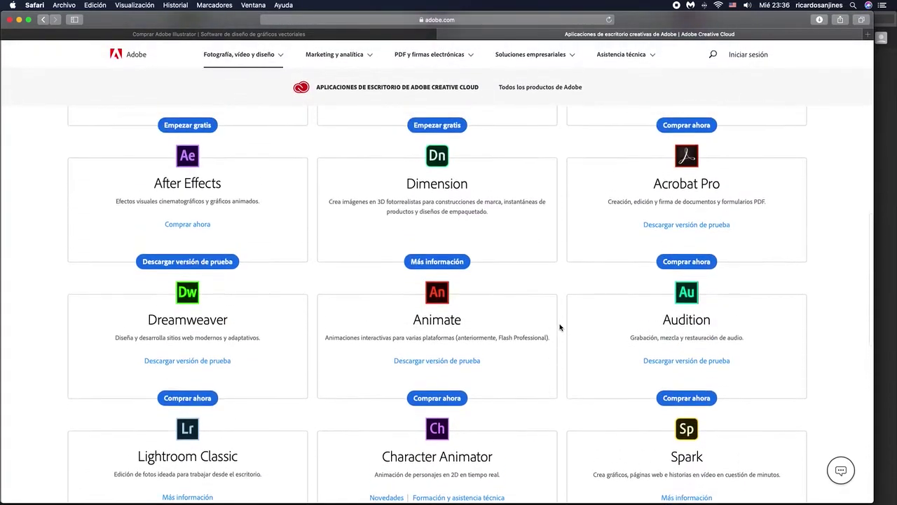
scroll(559, 326, down, 3)
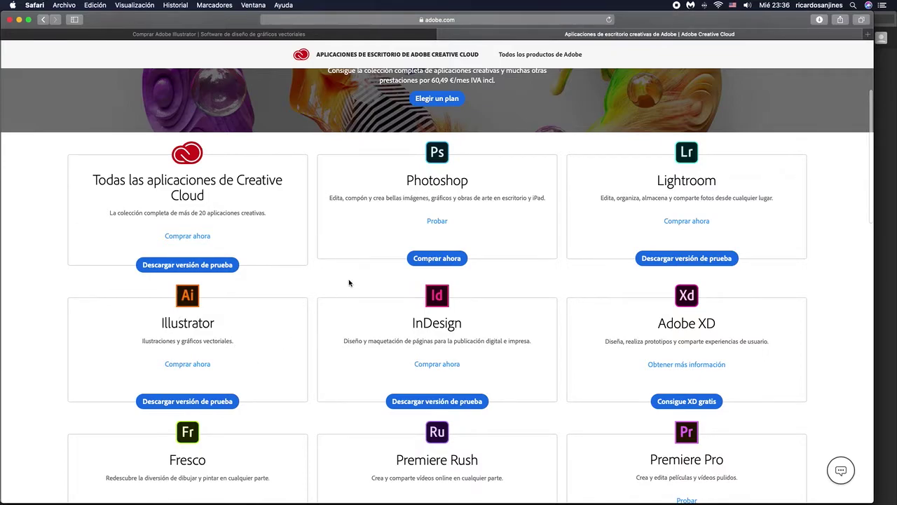
Switch to Illustrator and bring up the new document settings, repositioning their window over the start screen
key(super+Tab)
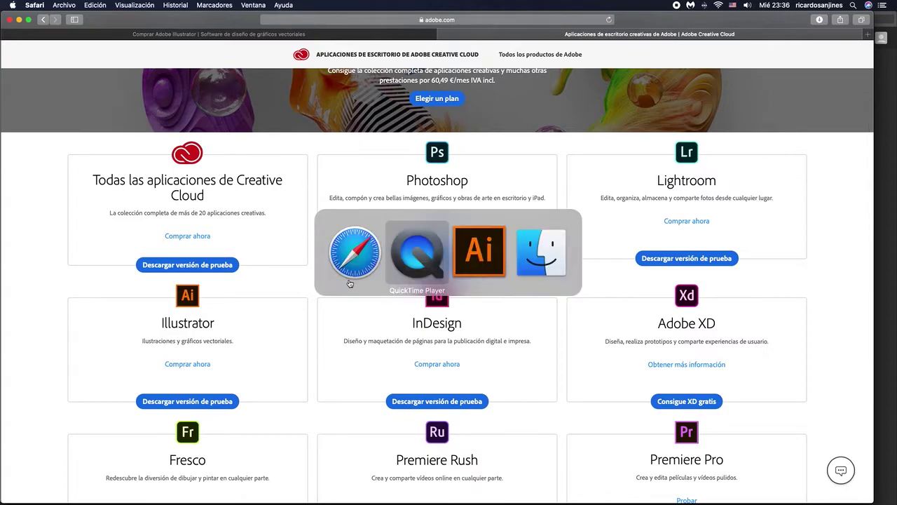
key(super+Tab)
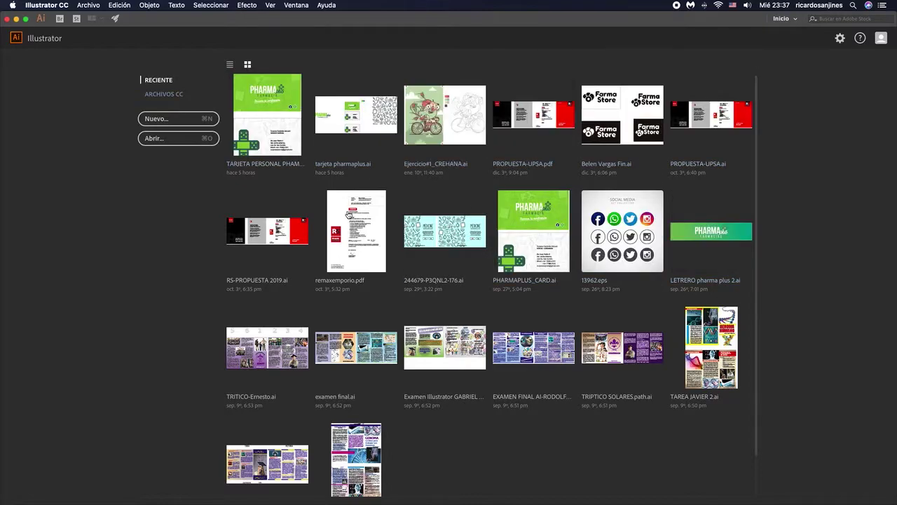
click(166, 119)
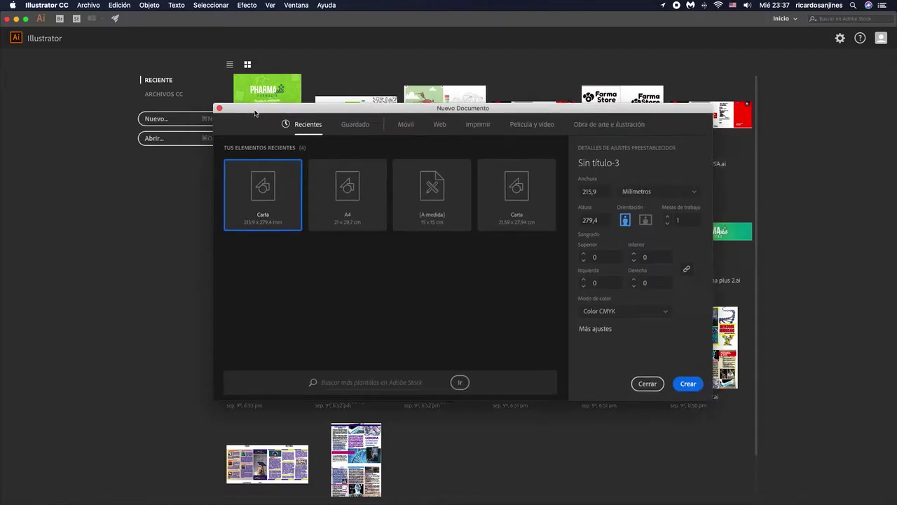
drag(253, 114, 296, 114)
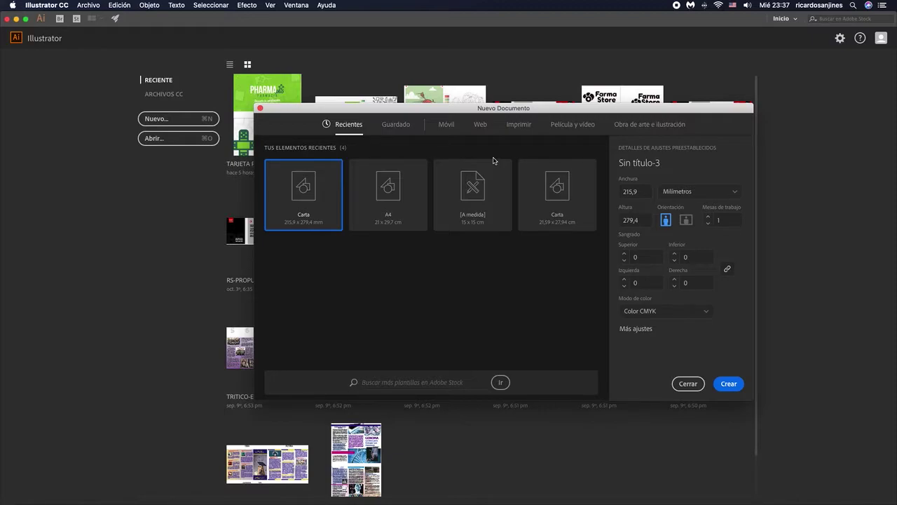
drag(518, 109, 492, 82)
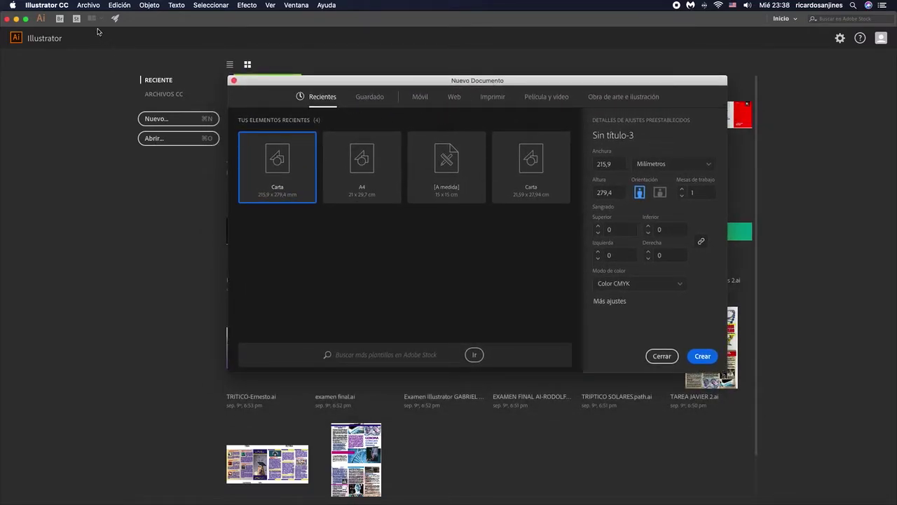
click(87, 7)
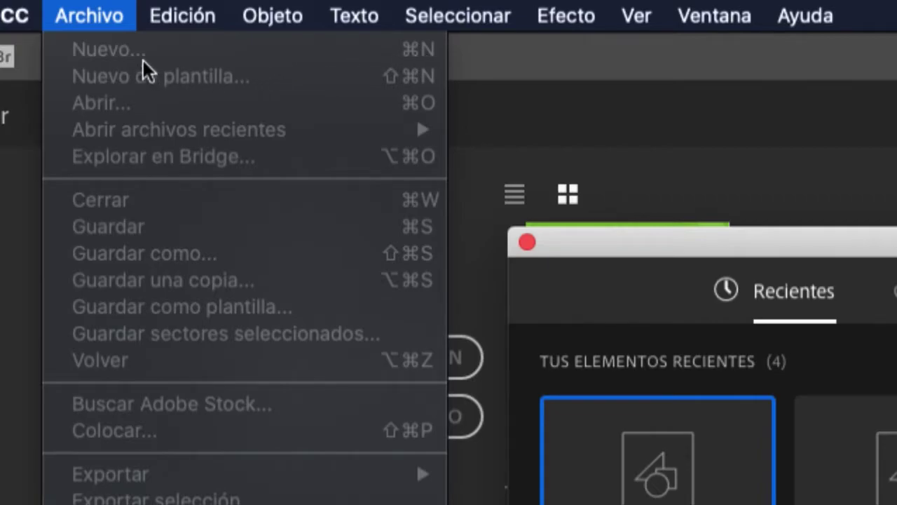
mouse_move(147, 21)
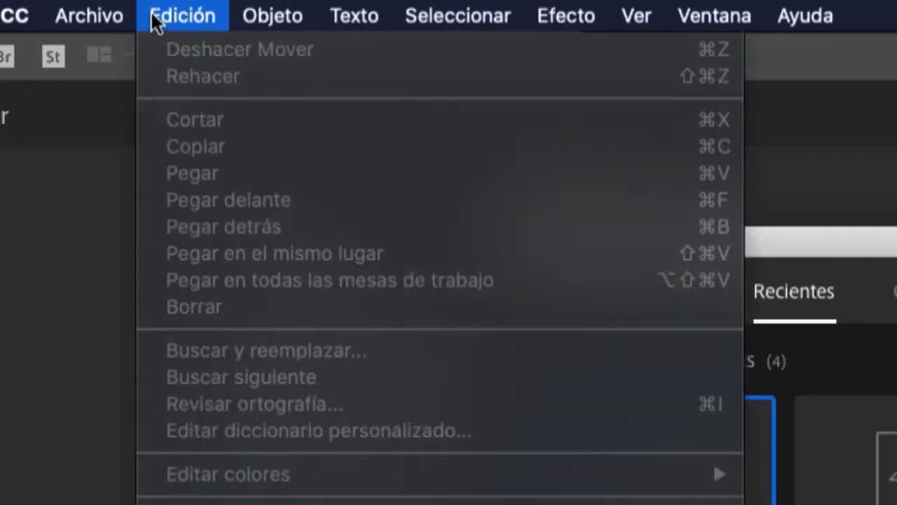
mouse_move(415, 22)
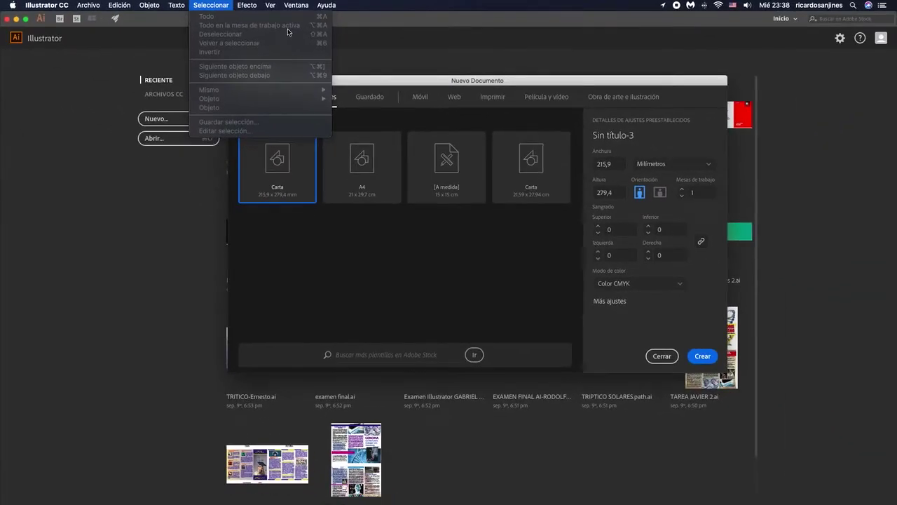
click(486, 86)
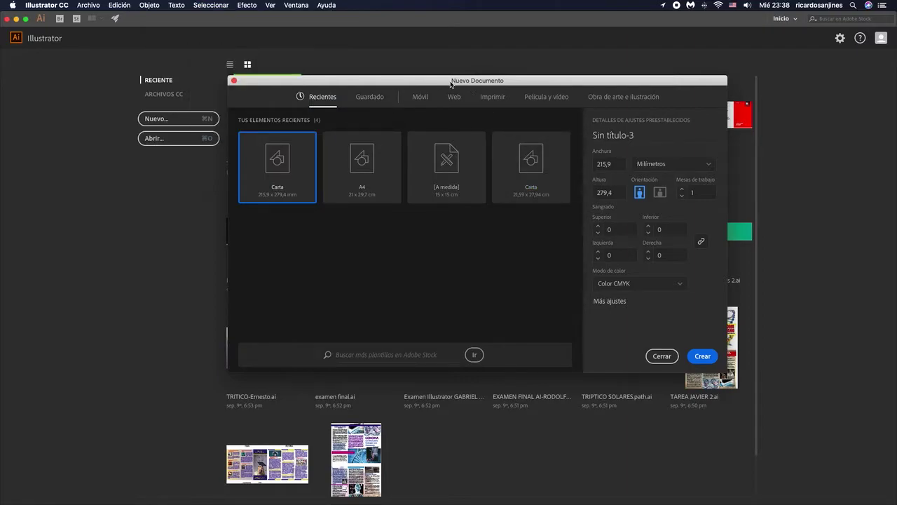
drag(466, 84, 481, 72)
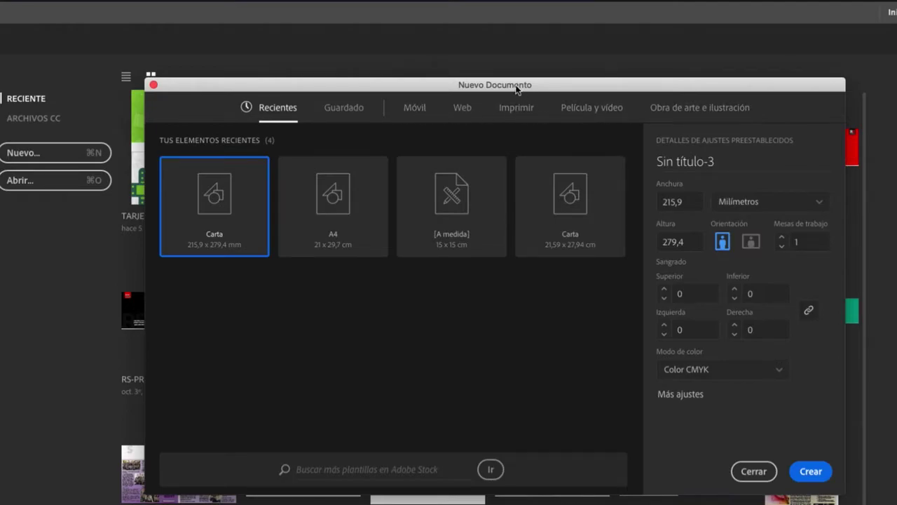
drag(517, 86, 502, 63)
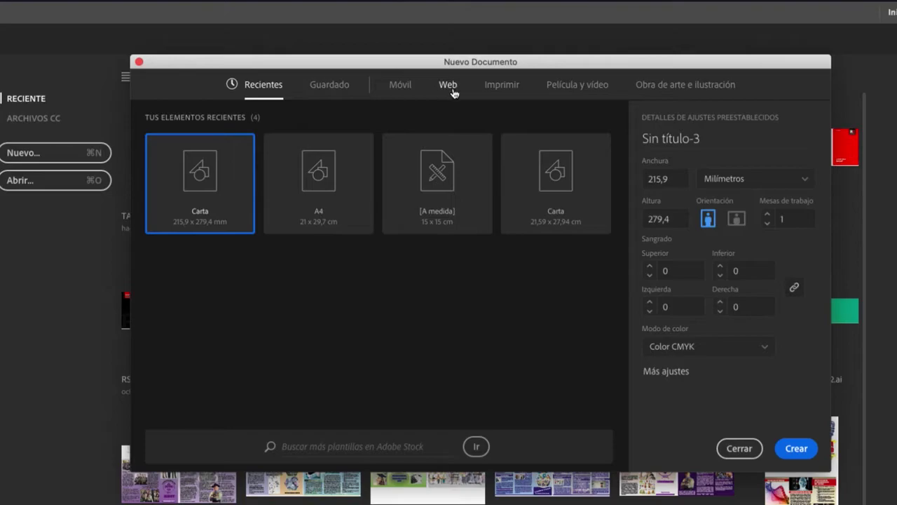
Review the new document presets for Guardado, Móvil, Web, Imprimir, Película y vídeo, and Obra de arte e ilustración
click(325, 89)
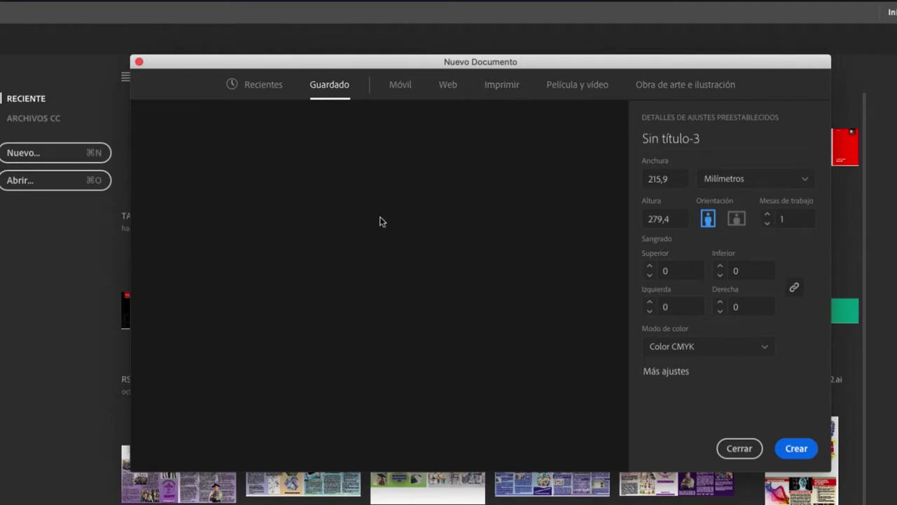
click(400, 86)
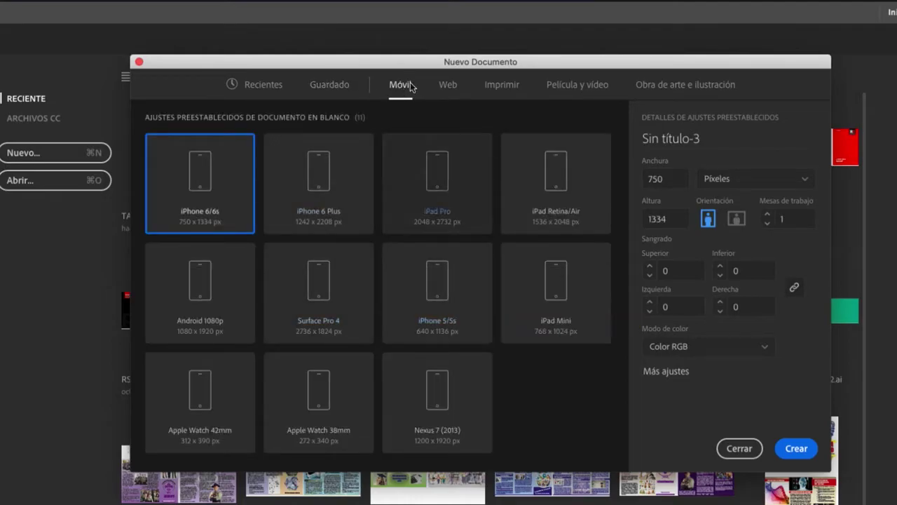
drag(511, 63, 495, 53)
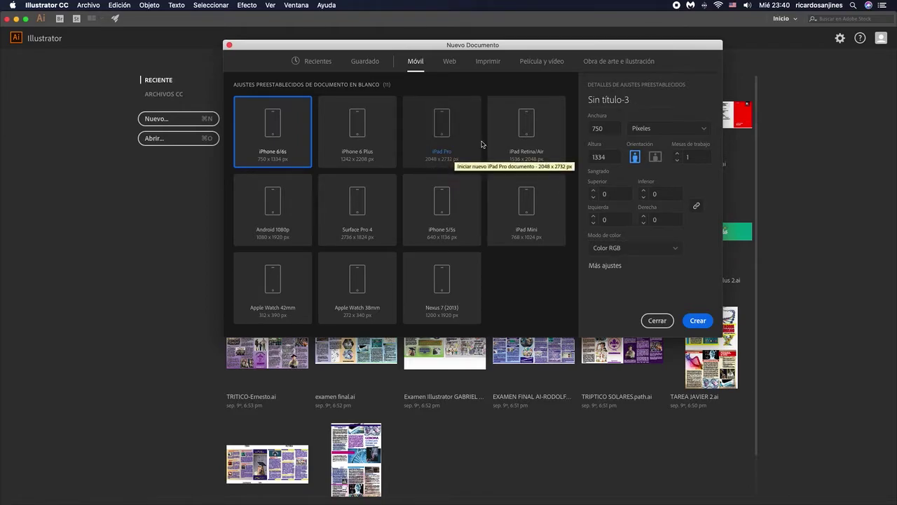
click(450, 63)
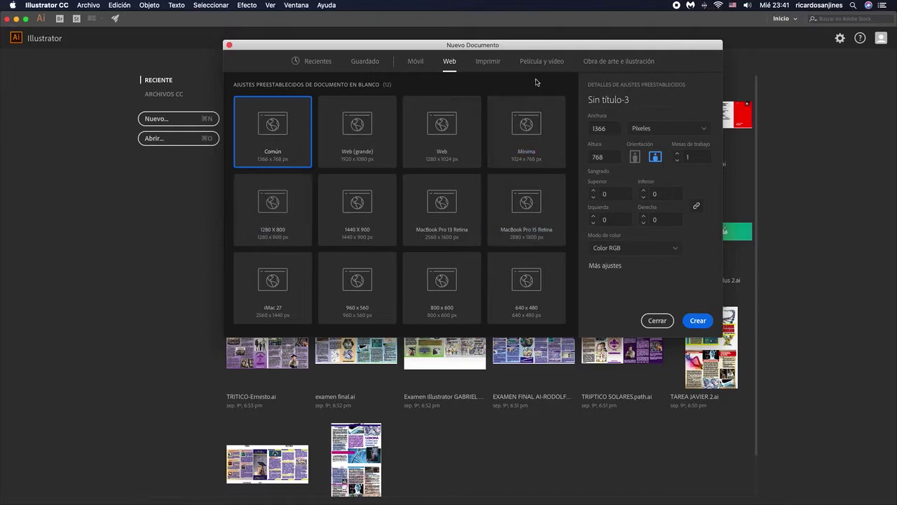
click(495, 65)
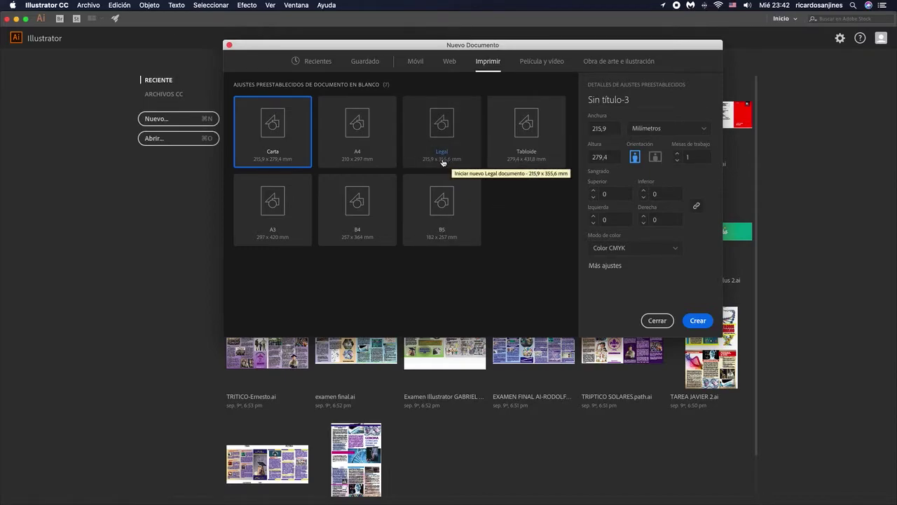
click(551, 62)
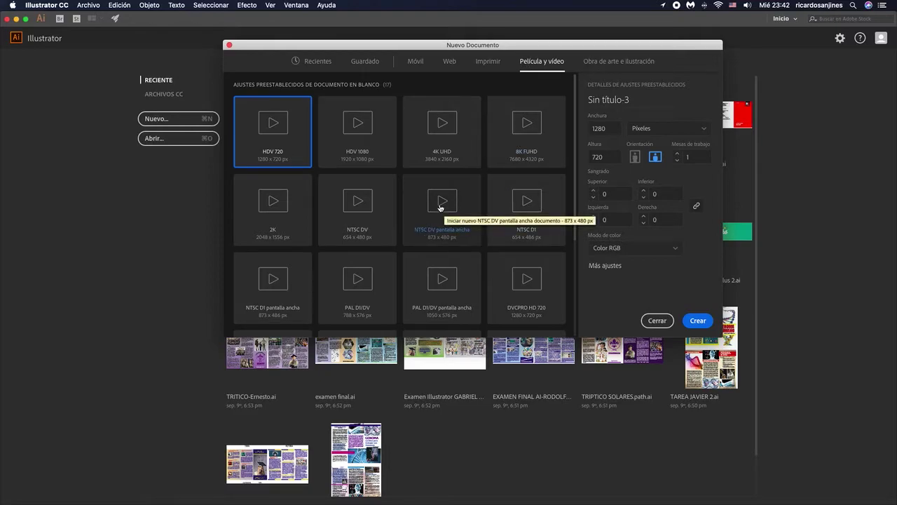
scroll(440, 207, down, 1)
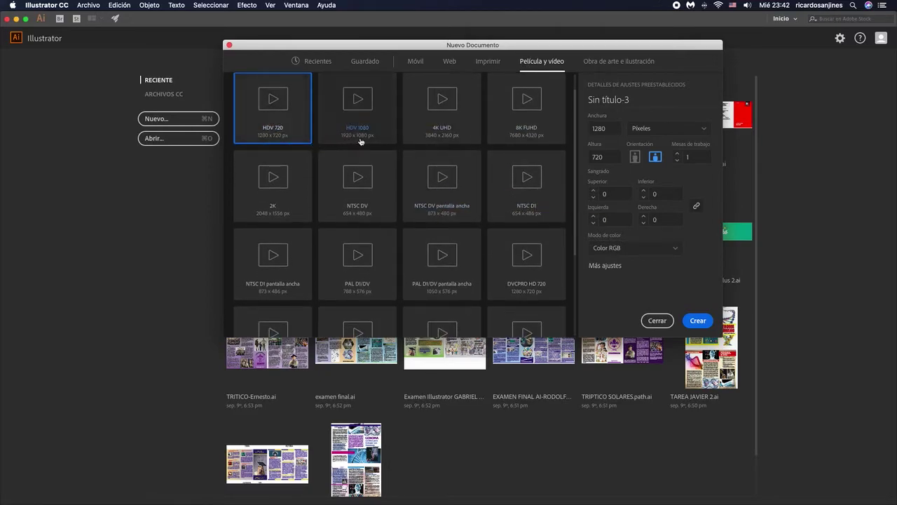
click(609, 65)
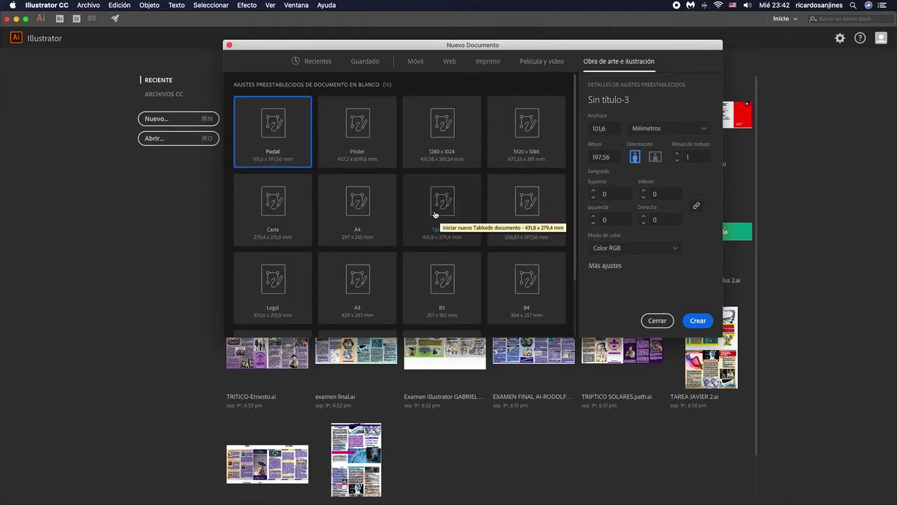
scroll(410, 219, down, 2)
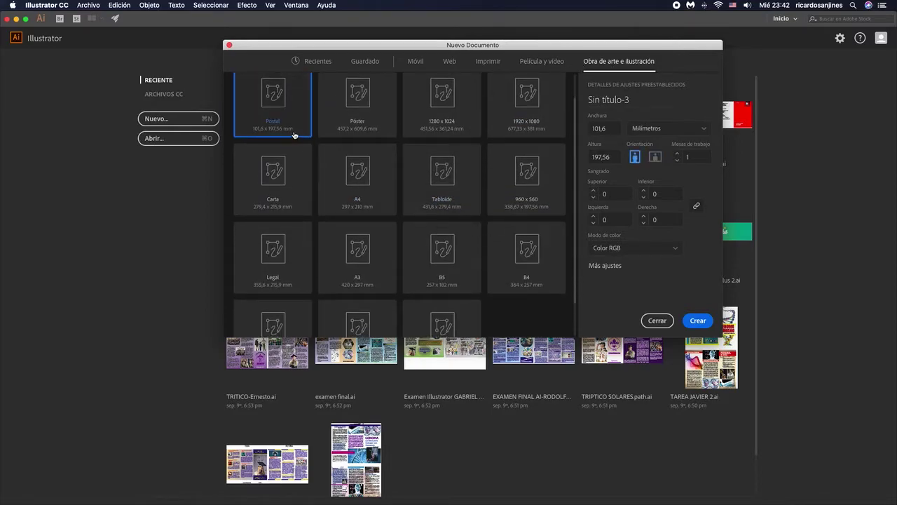
Compare the default document settings of the Web and Imprimir preset categories
click(450, 63)
click(489, 62)
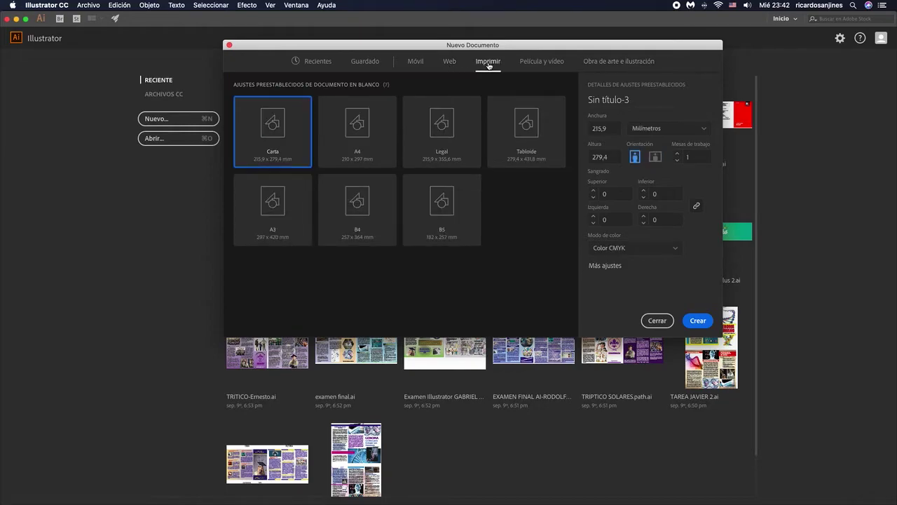
click(451, 63)
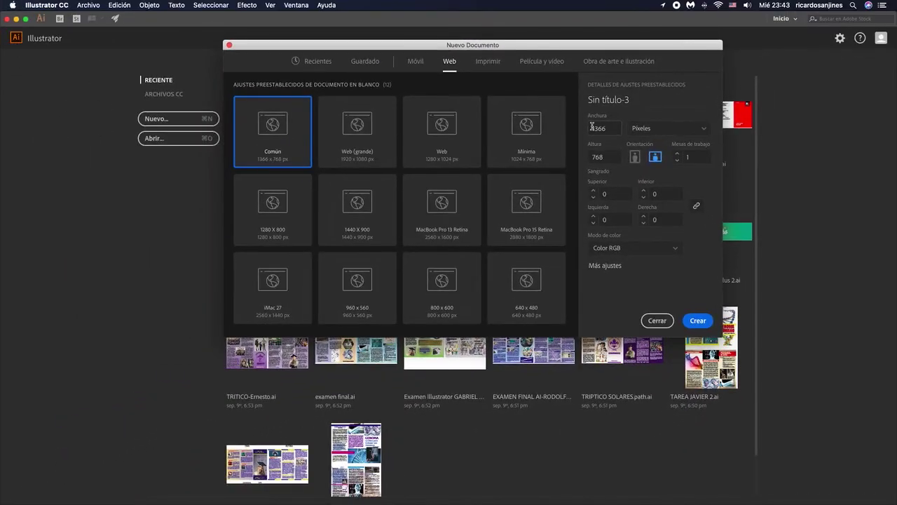
Choose the Imprimir presets with the Carta size and set the document units to Centímetros
click(486, 64)
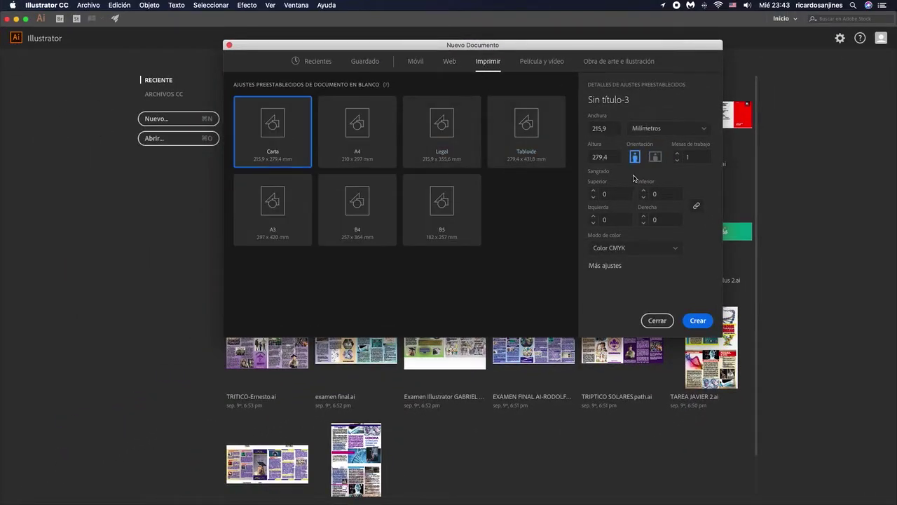
click(704, 130)
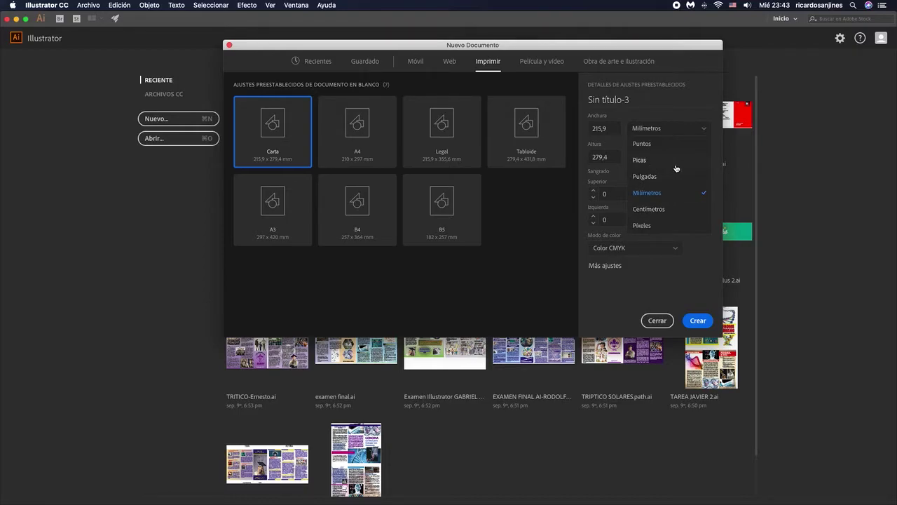
click(646, 210)
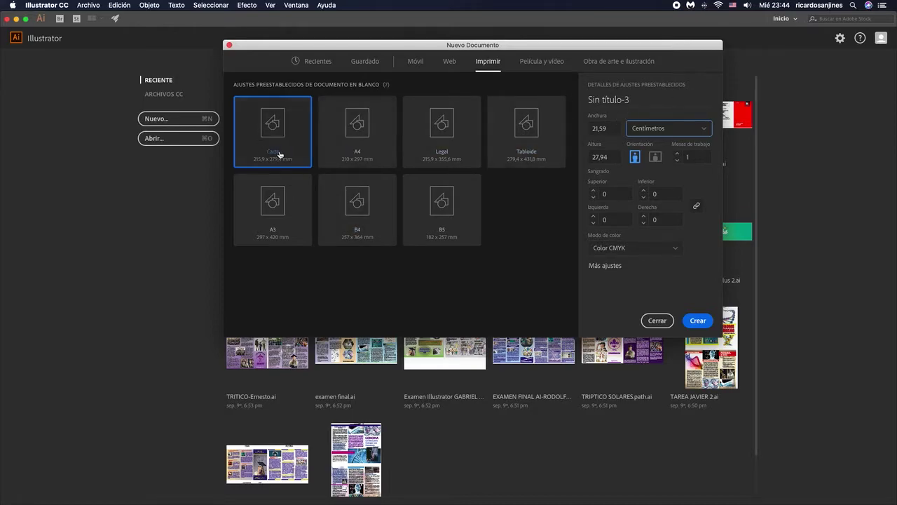
click(488, 65)
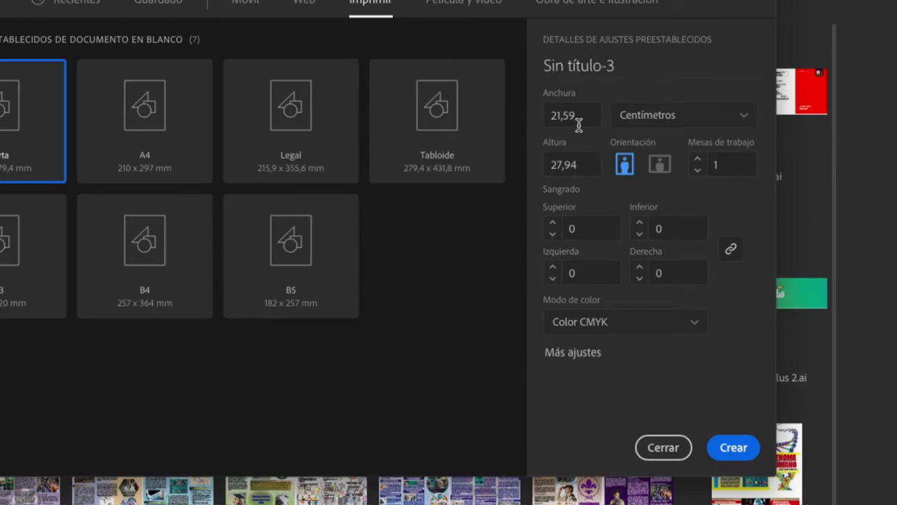
Check the document width and height fields, then try 3 artboards and return the count to 1
click(555, 115)
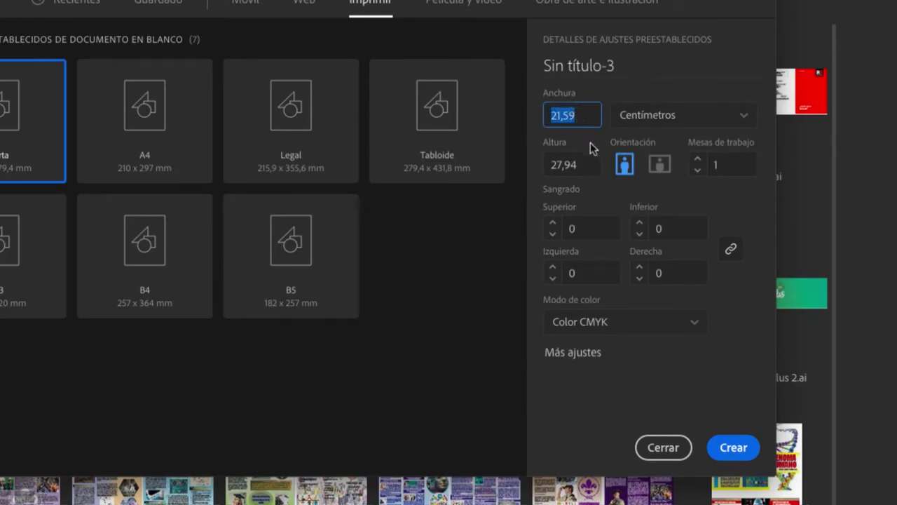
click(585, 164)
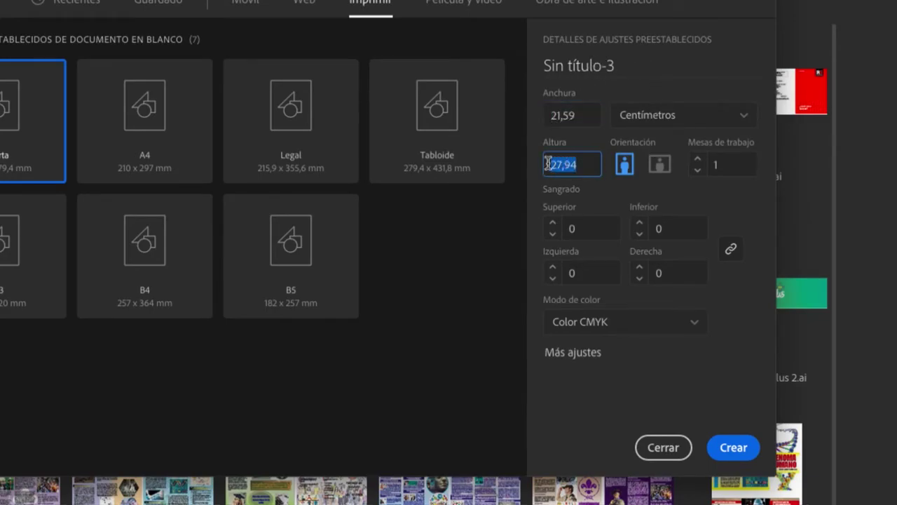
click(699, 160)
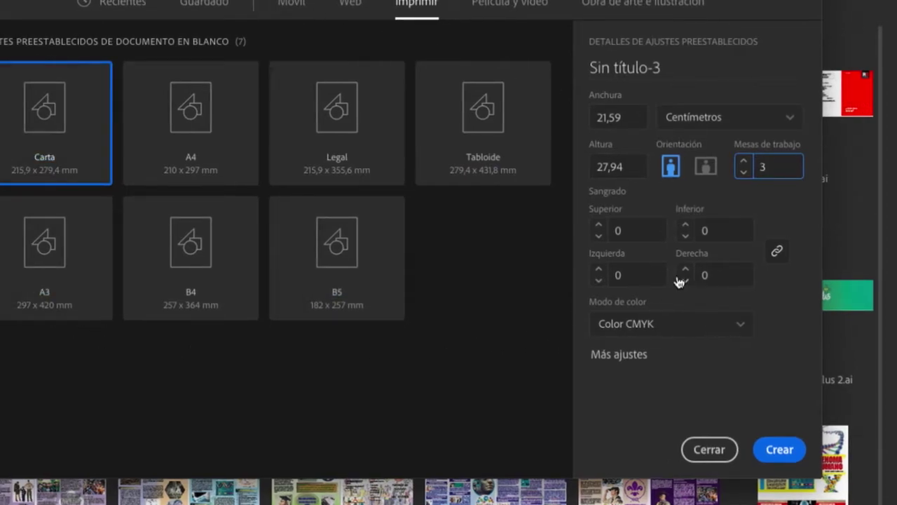
click(743, 173)
Set all four linked bleed margins of the document to 1 cm
click(599, 225)
click(599, 225)
click(599, 226)
click(599, 226)
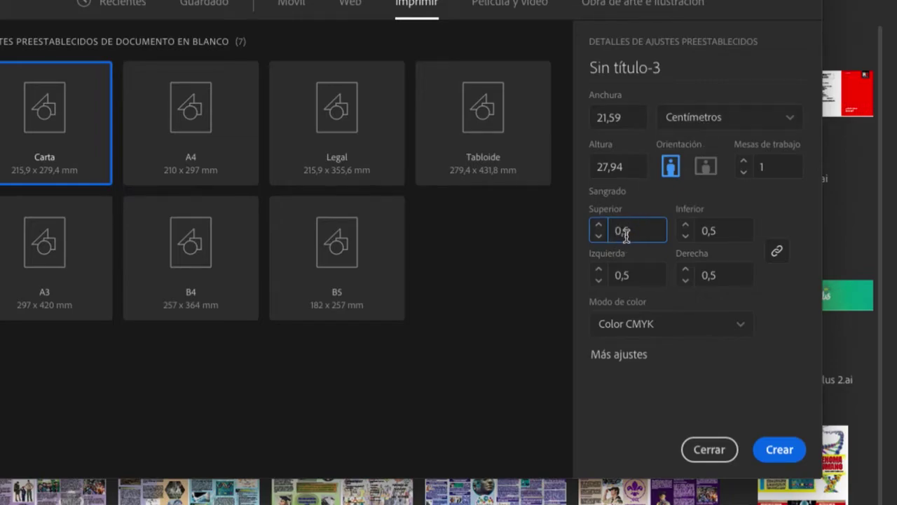
drag(615, 232, 635, 231)
click(687, 271)
click(687, 271)
click(687, 227)
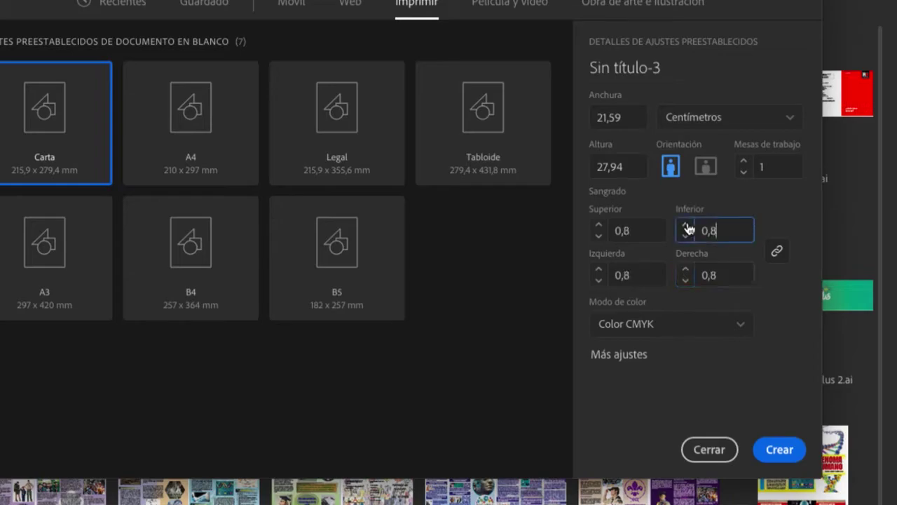
click(598, 271)
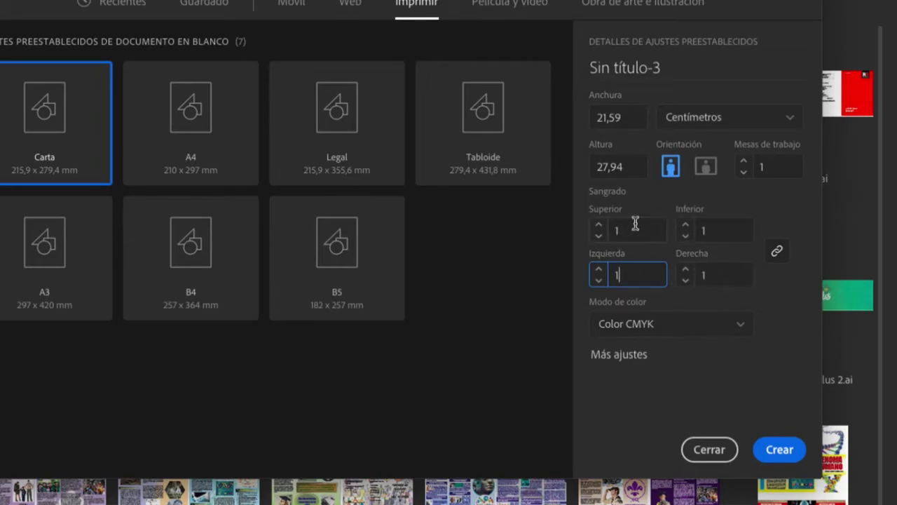
Unlink the bleed margins and set Superior and Inferior to 1,5 cm, Izquierda to 0,7 cm and Derecha to 2 cm
click(777, 250)
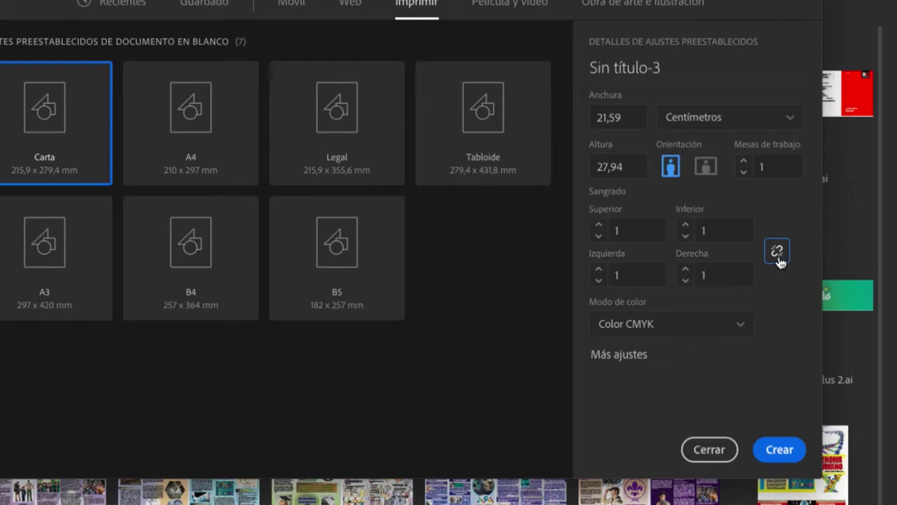
click(598, 227)
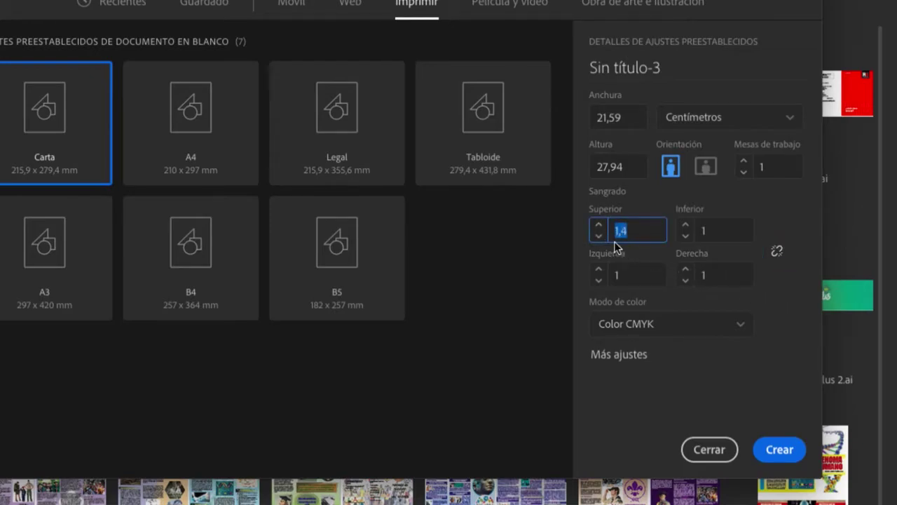
click(598, 225)
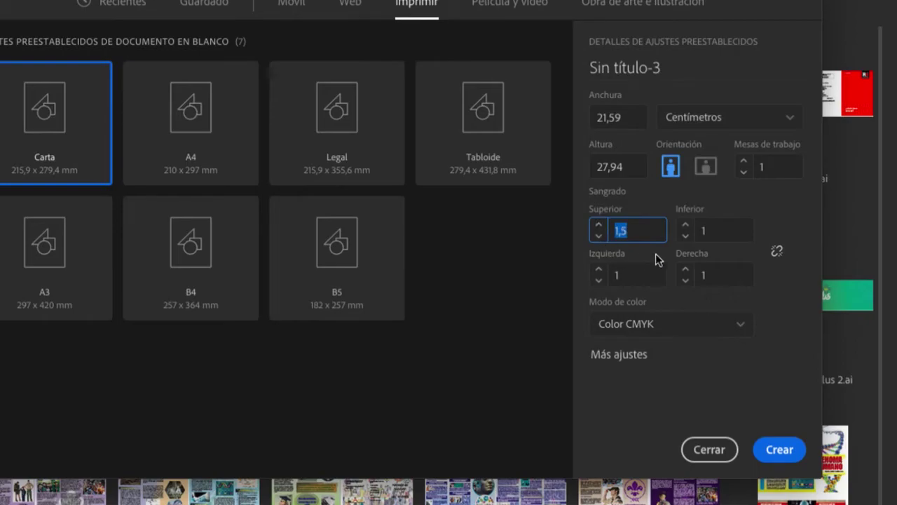
click(686, 225)
click(686, 227)
click(600, 282)
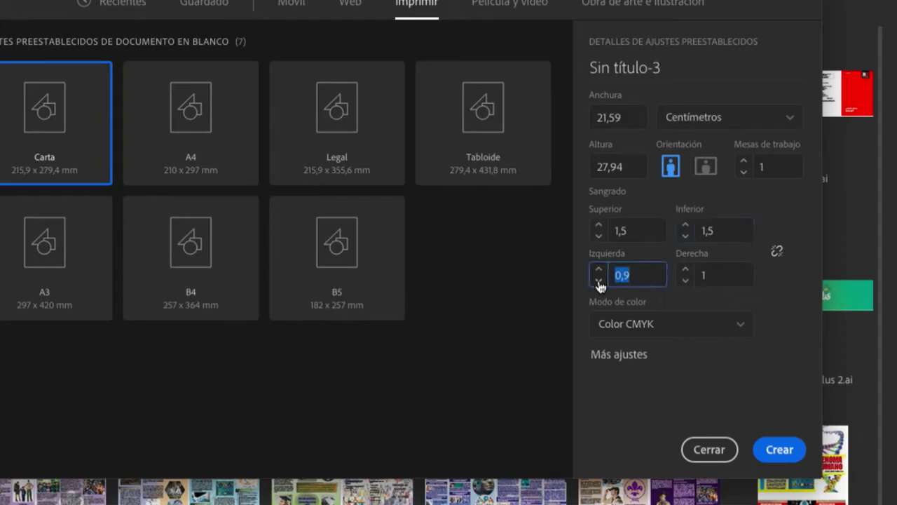
click(686, 270)
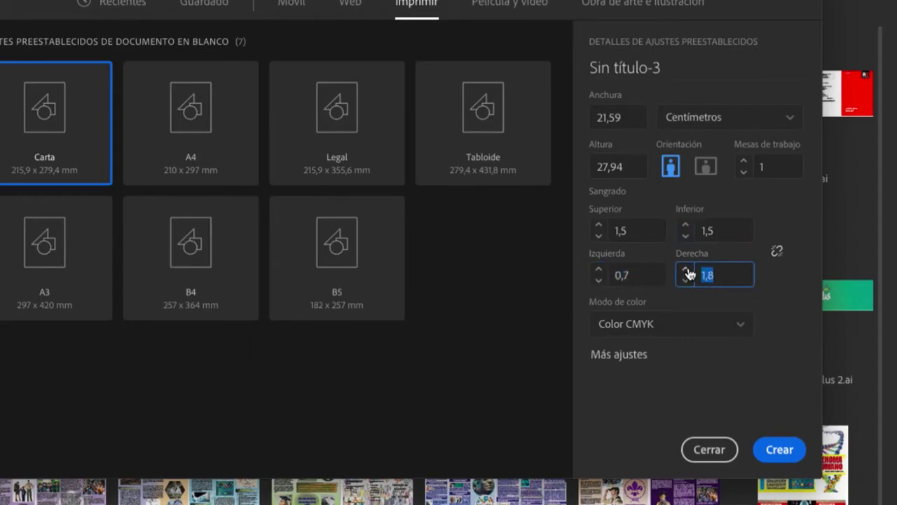
click(686, 270)
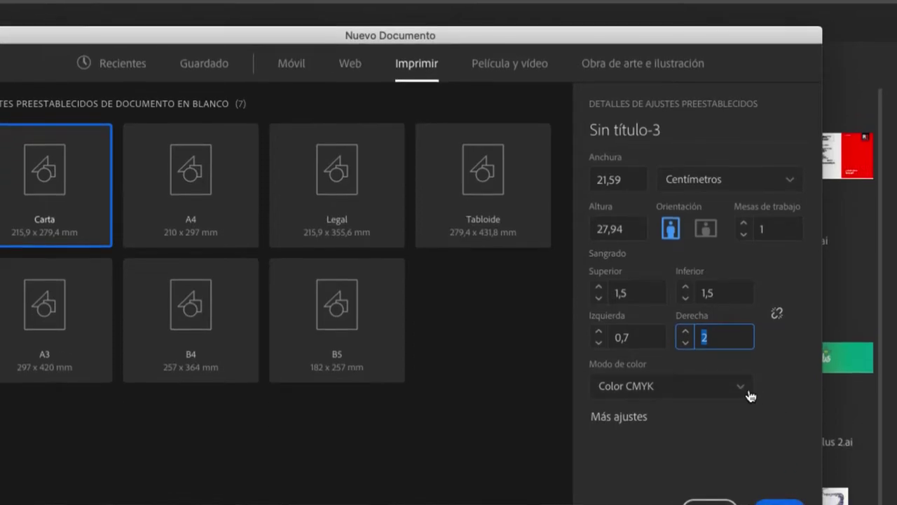
Review the available color modes, keeping Color CMYK
click(741, 429)
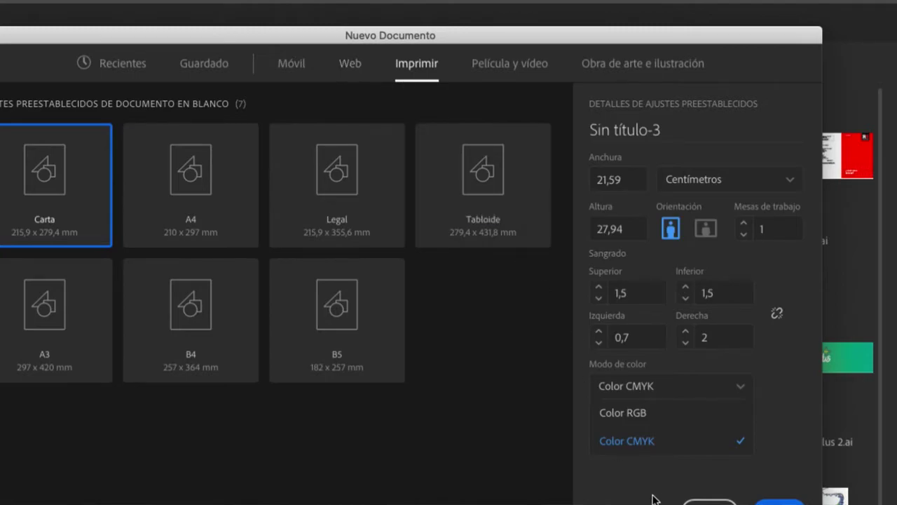
click(789, 435)
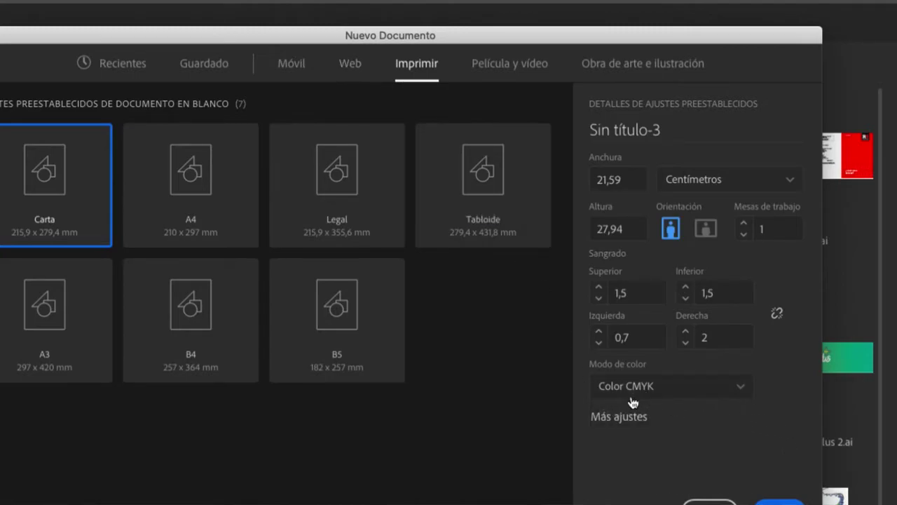
click(661, 385)
click(780, 391)
Bring up the additional document settings and set the number of artboards to 6
click(620, 417)
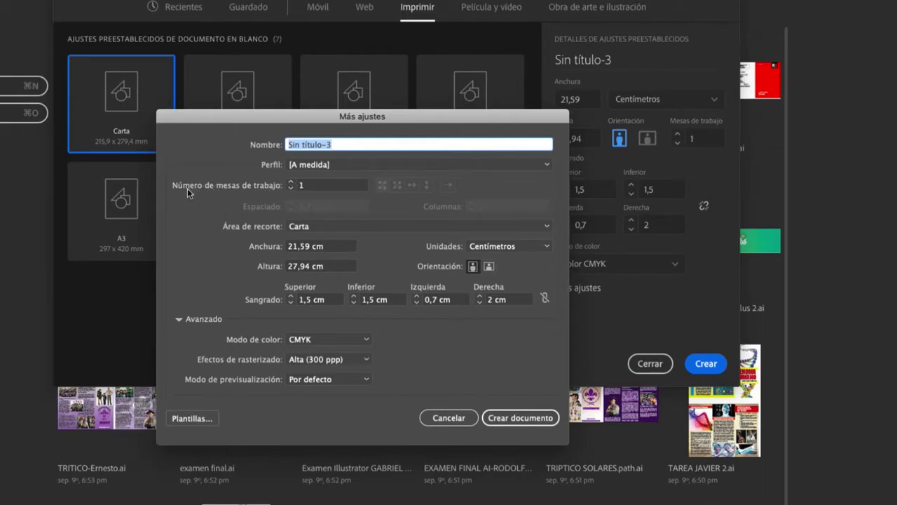
click(290, 182)
click(291, 182)
click(291, 183)
click(291, 182)
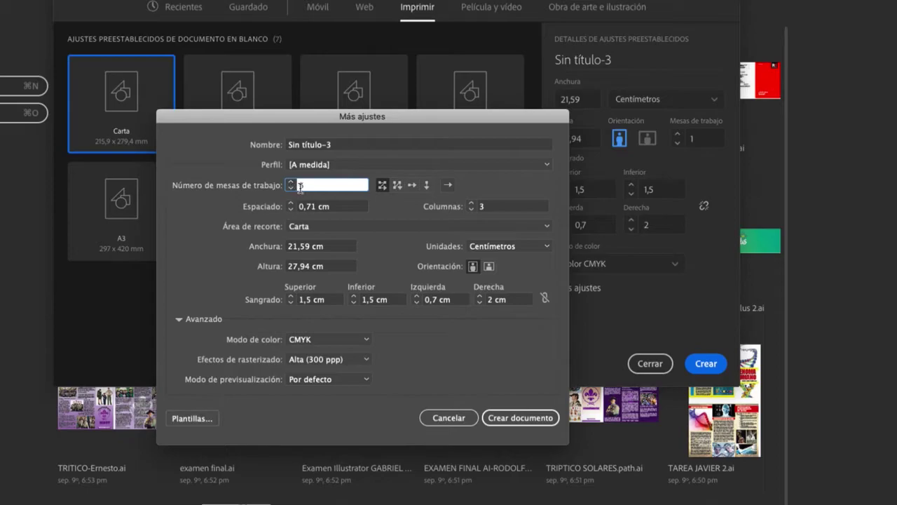
Compare the row and column grid layouts for the artboards and arrange them in a single column
click(397, 186)
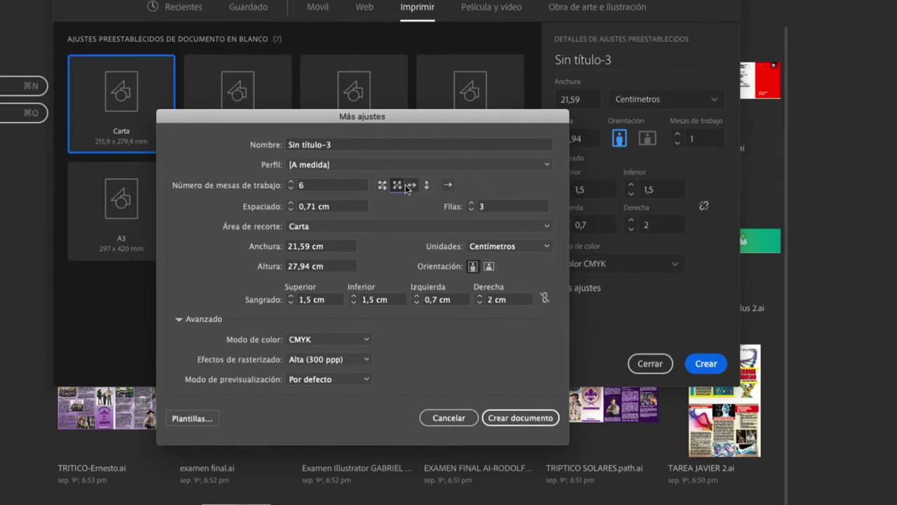
click(381, 185)
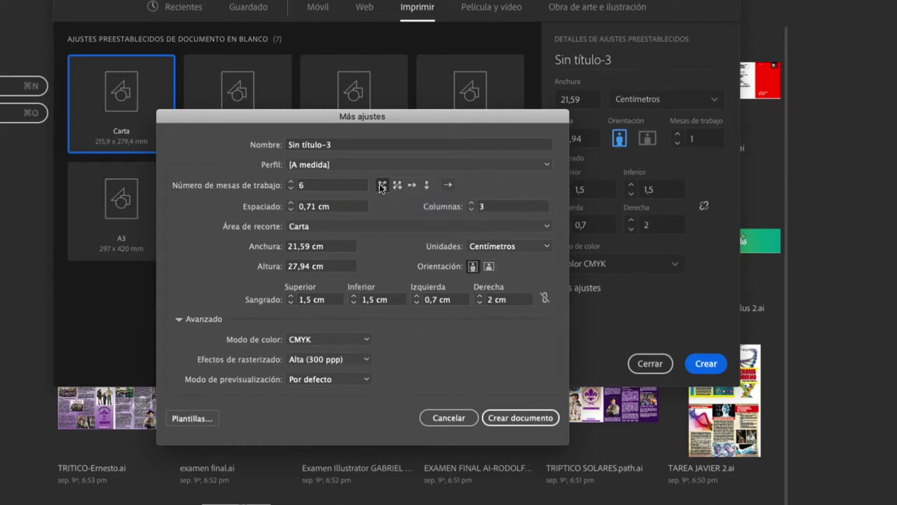
click(397, 186)
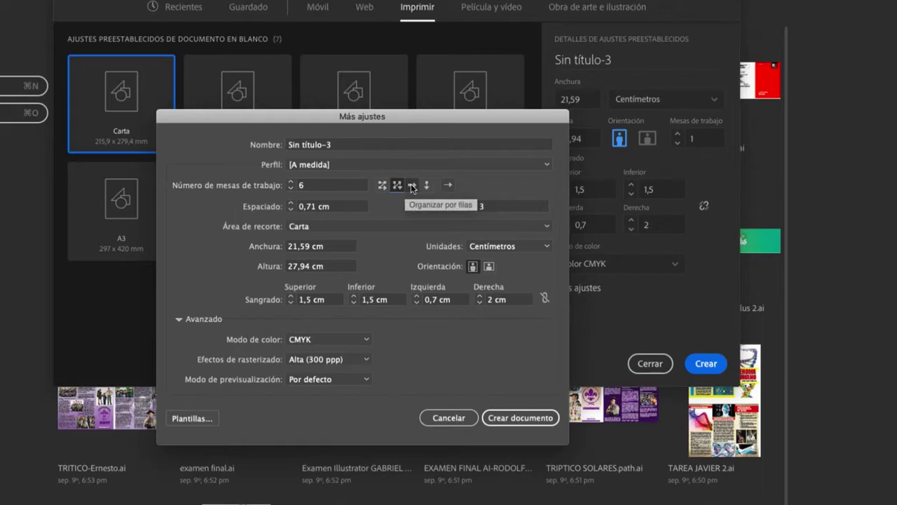
click(382, 186)
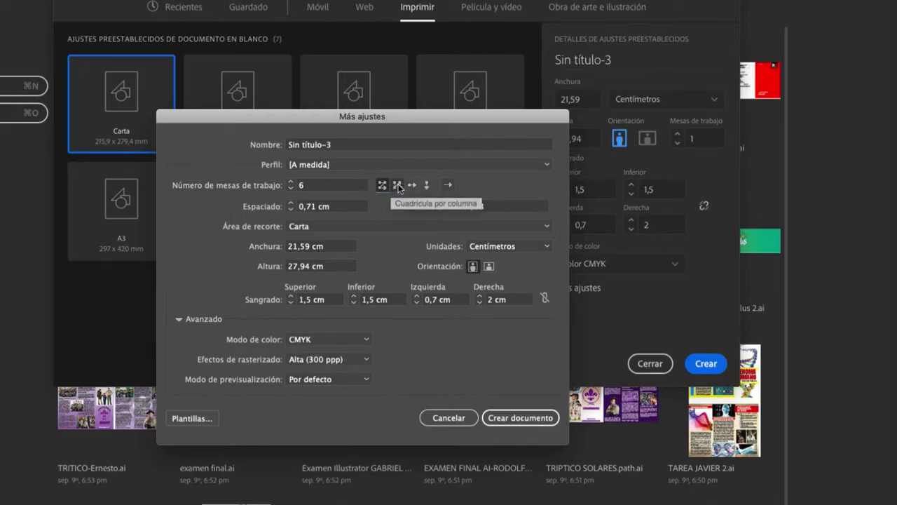
click(397, 185)
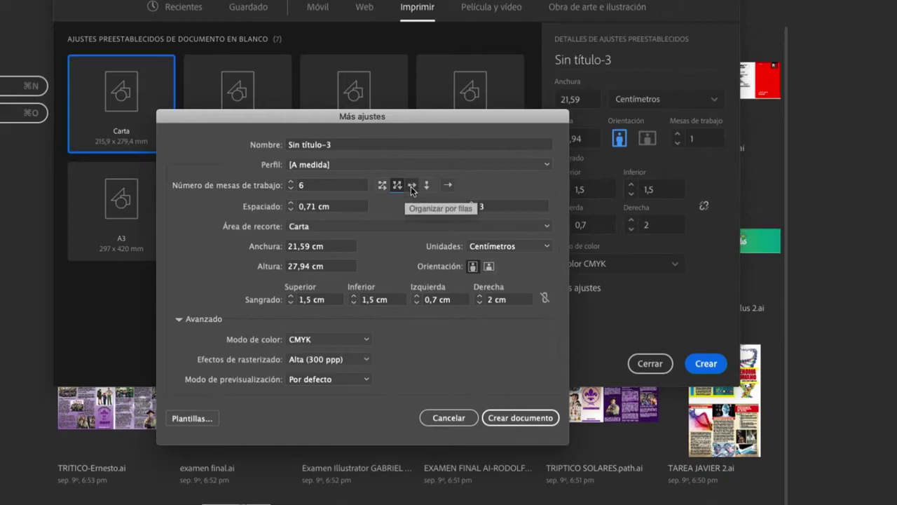
click(426, 185)
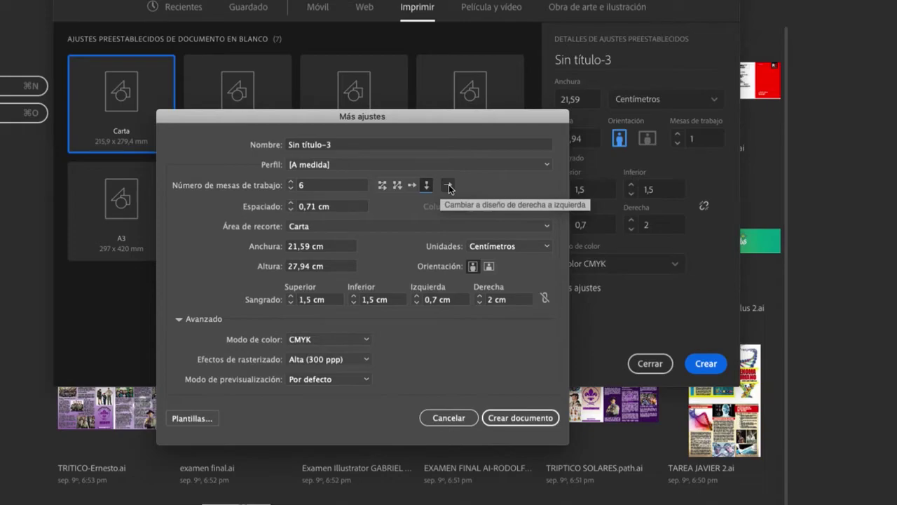
click(447, 186)
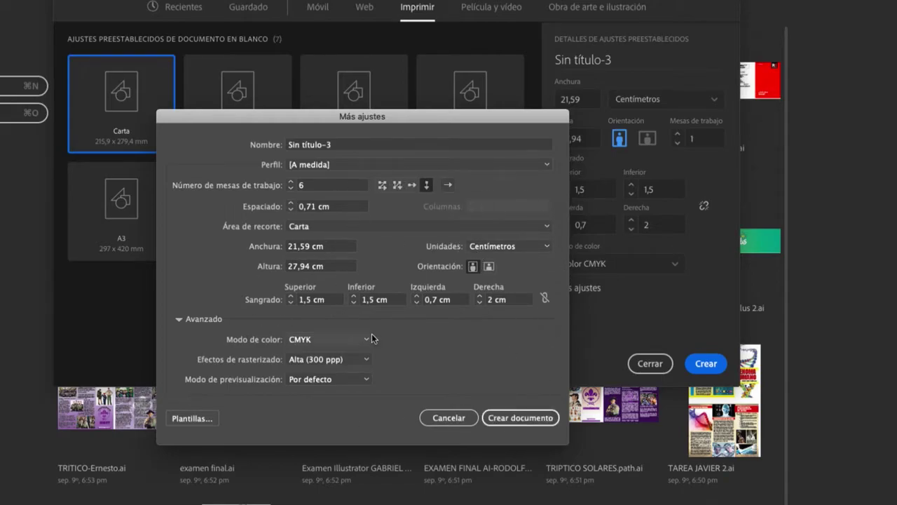
Reposition the additional settings window and browse the Plantillas en blanco template folder without choosing a template
drag(373, 131, 441, 112)
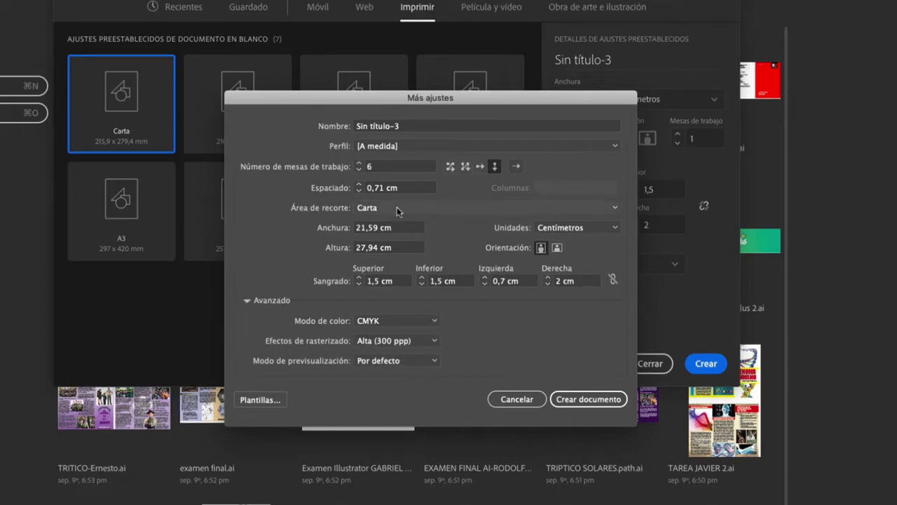
drag(456, 96, 413, 129)
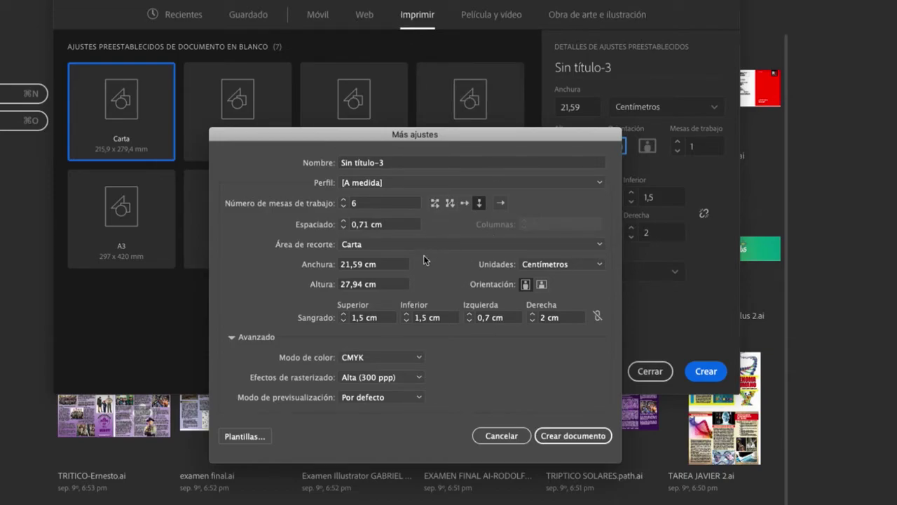
drag(423, 142, 454, 79)
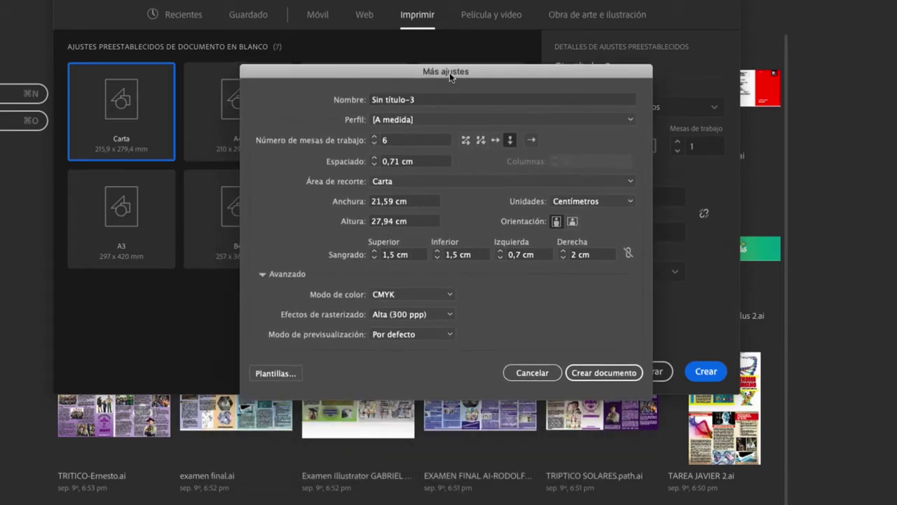
click(277, 374)
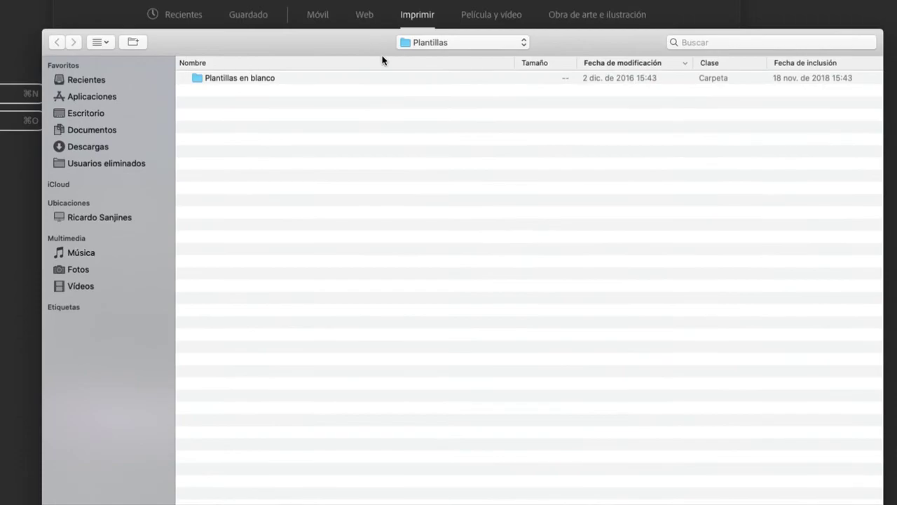
click(235, 79)
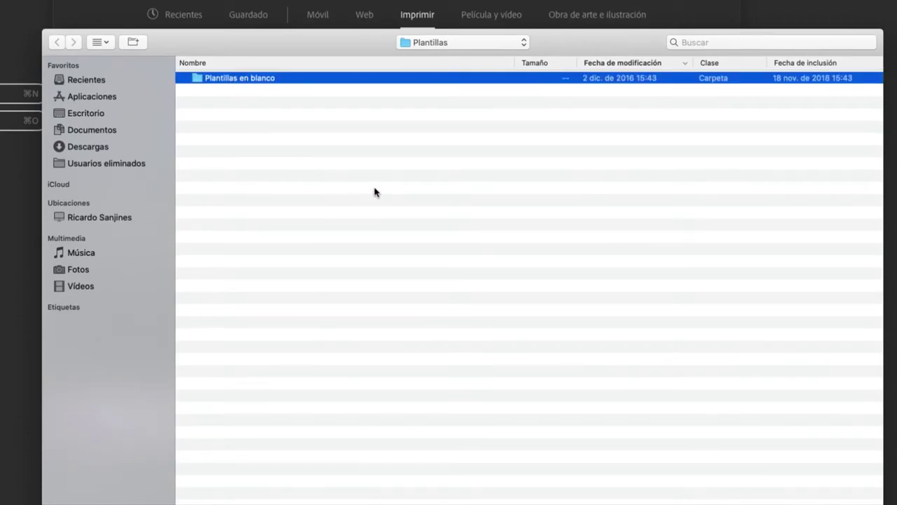
double_click(212, 80)
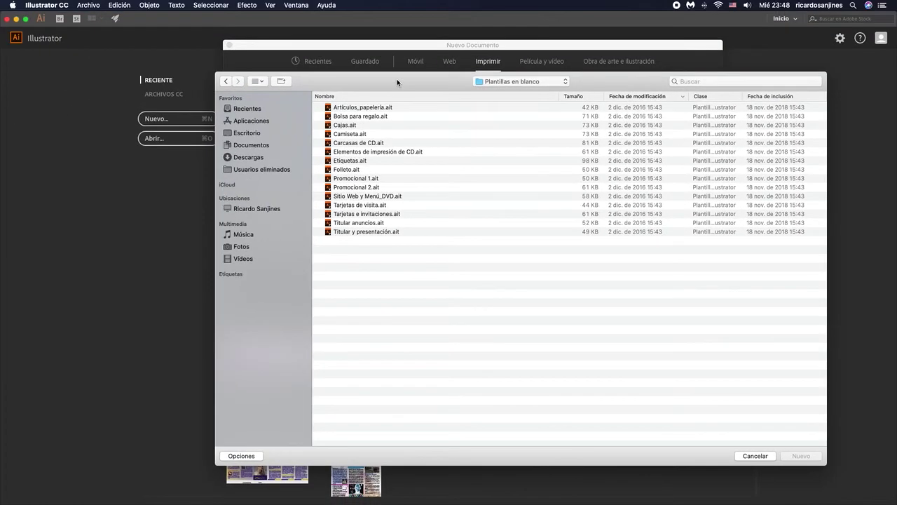
click(754, 457)
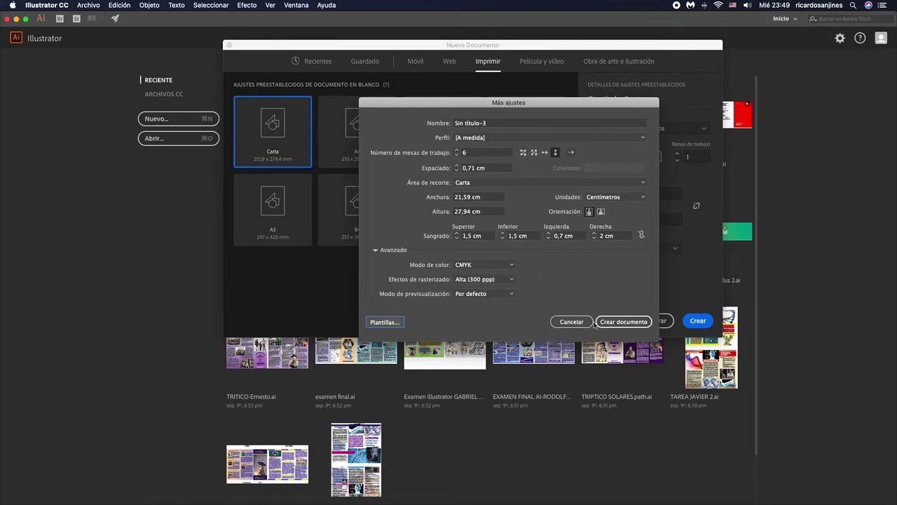
Switch the page to landscape orientation and set a custom width and height of 30 cm each
click(600, 212)
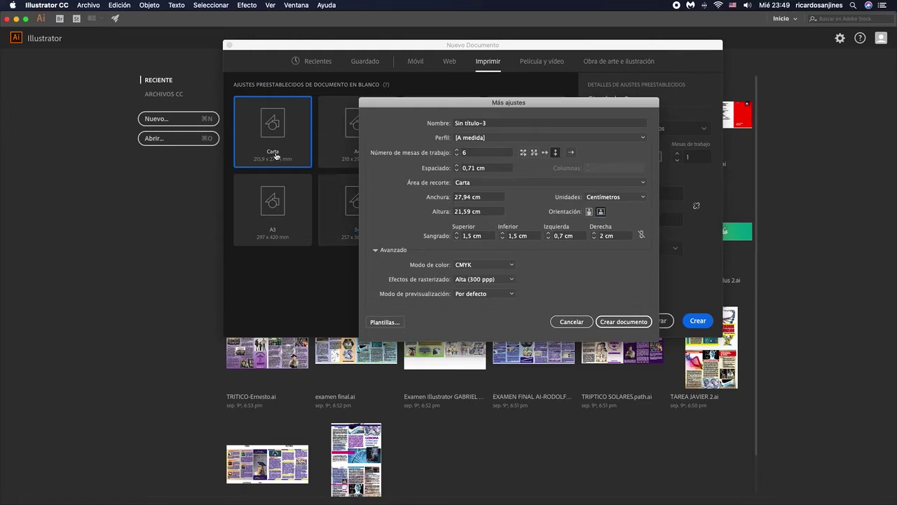
click(476, 200)
double_click(475, 199)
drag(481, 199, 431, 194)
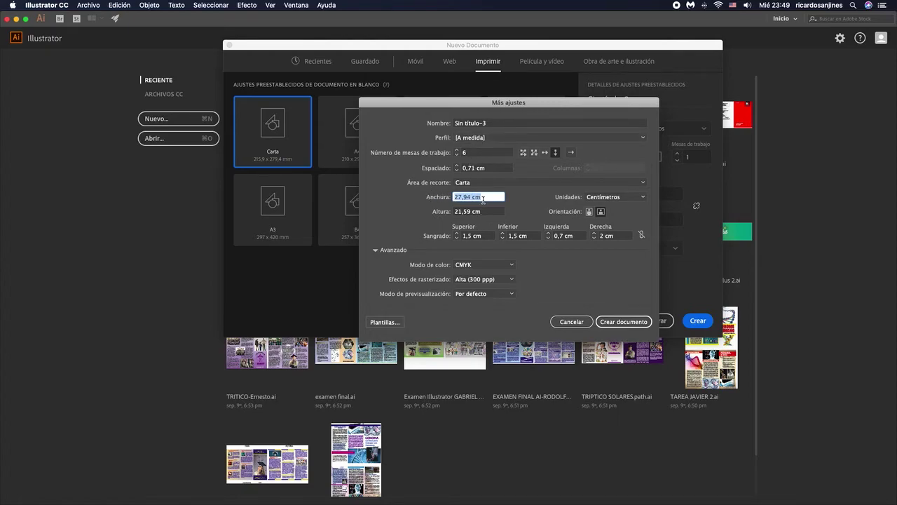
text(30)
click(485, 212)
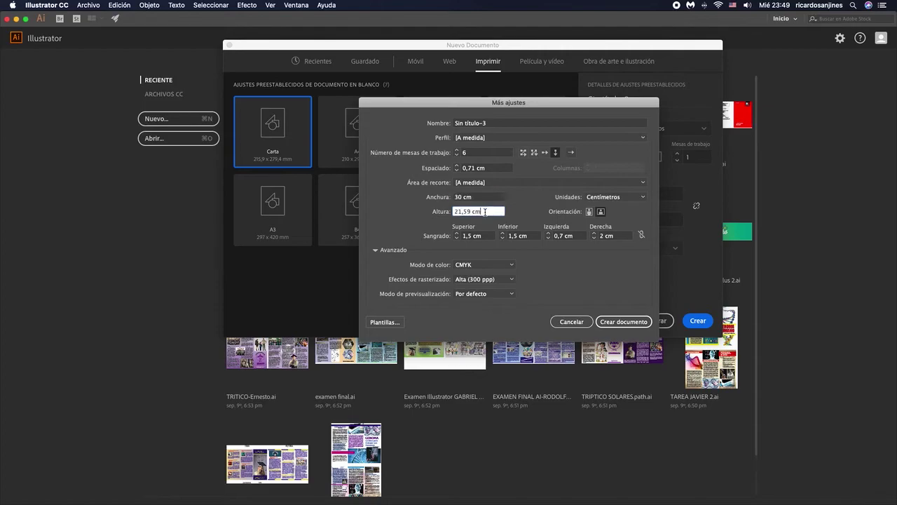
text(30)
click(482, 237)
Set the page width to 20 cm
click(475, 198)
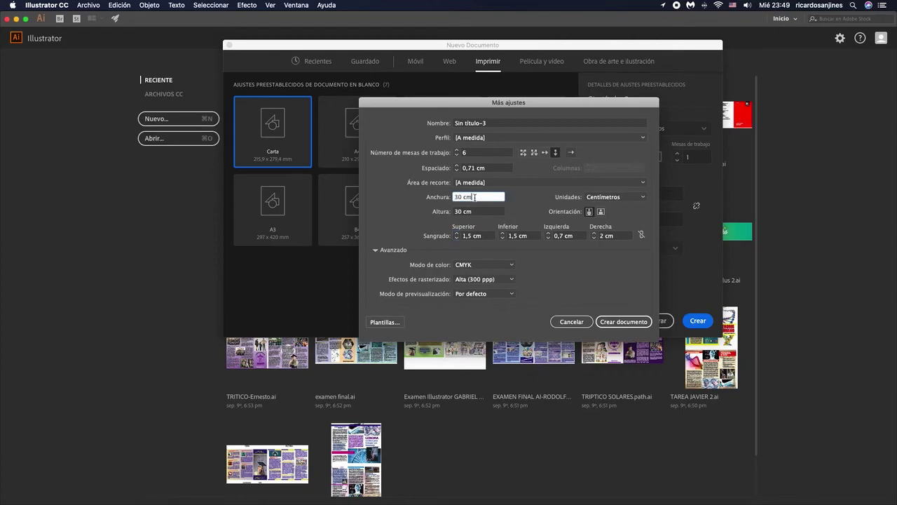
drag(475, 198, 449, 194)
text(20)
key(Tab)
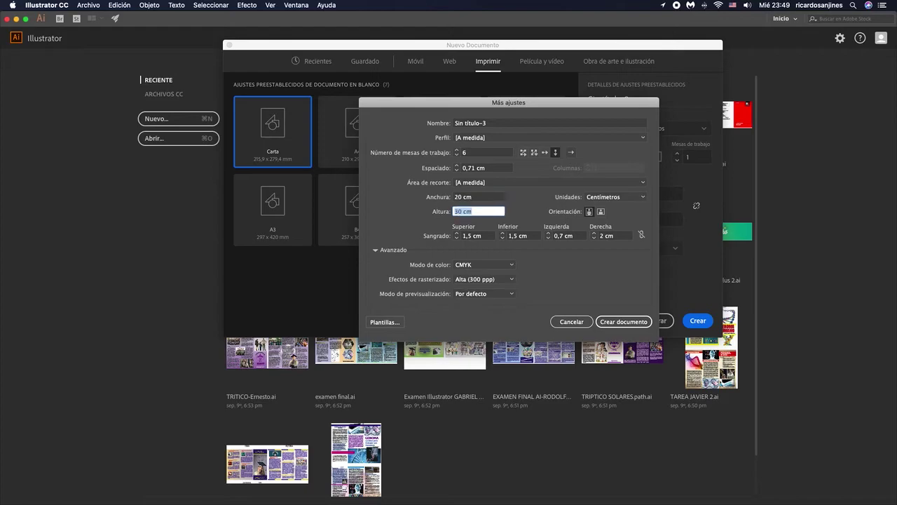
Reduce the number of artboards for the new document to 1
click(476, 199)
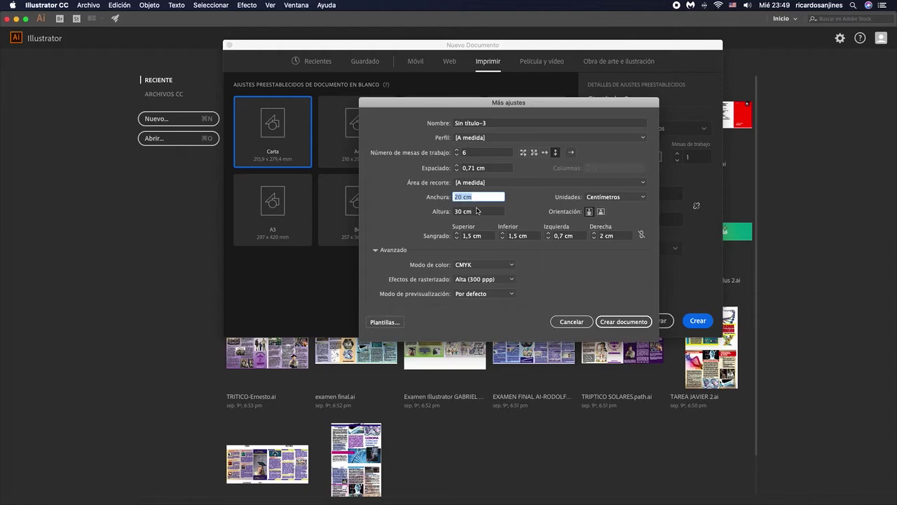
key(Tab)
click(457, 156)
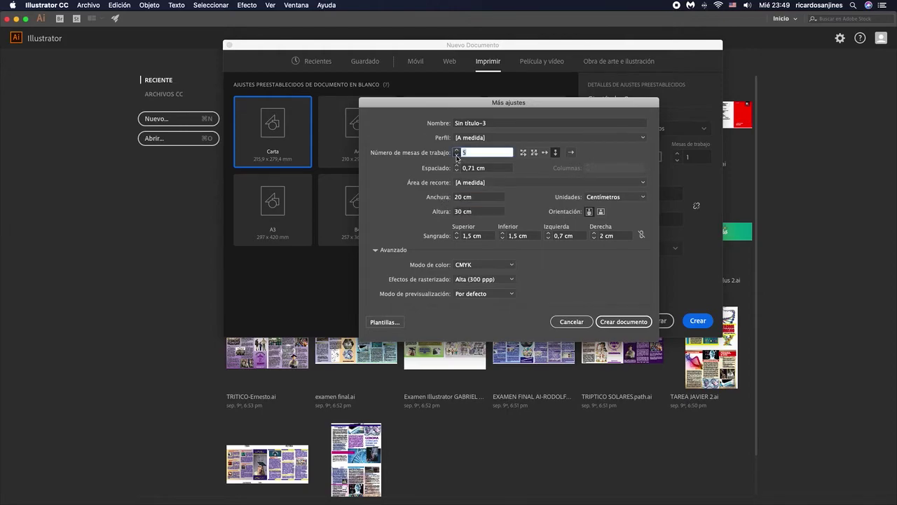
click(457, 155)
click(457, 155)
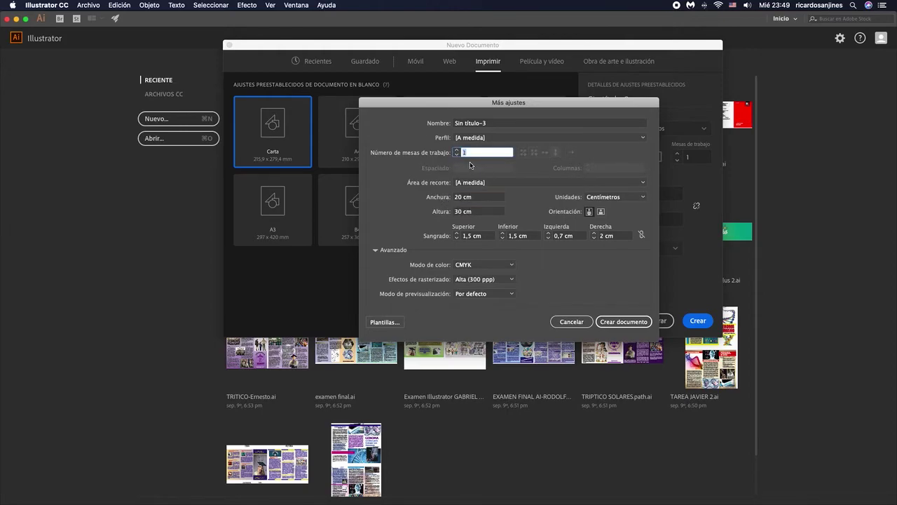
Set the page height to 20 cm and create the document
click(464, 200)
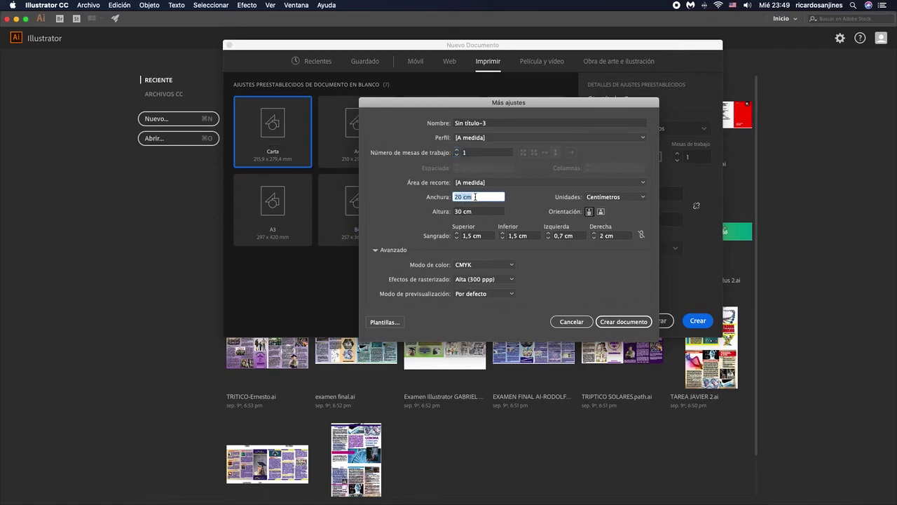
key(Tab)
text(20)
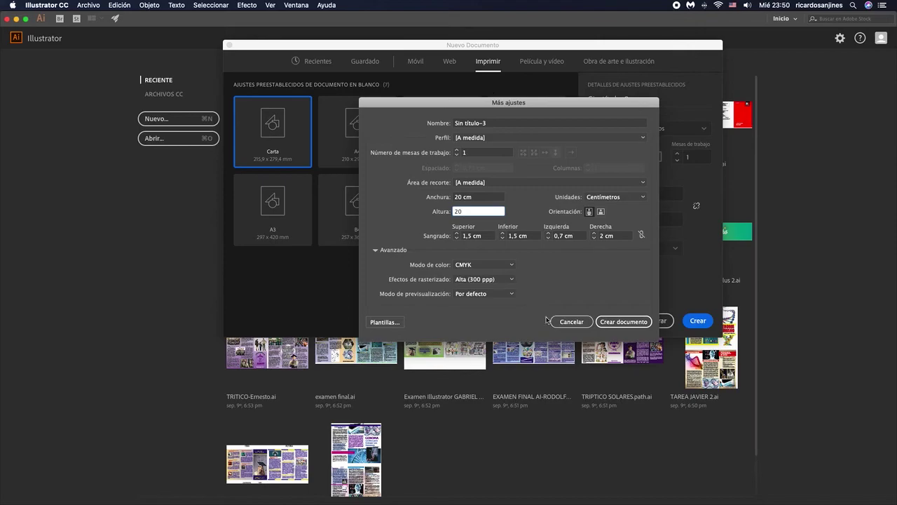
click(623, 321)
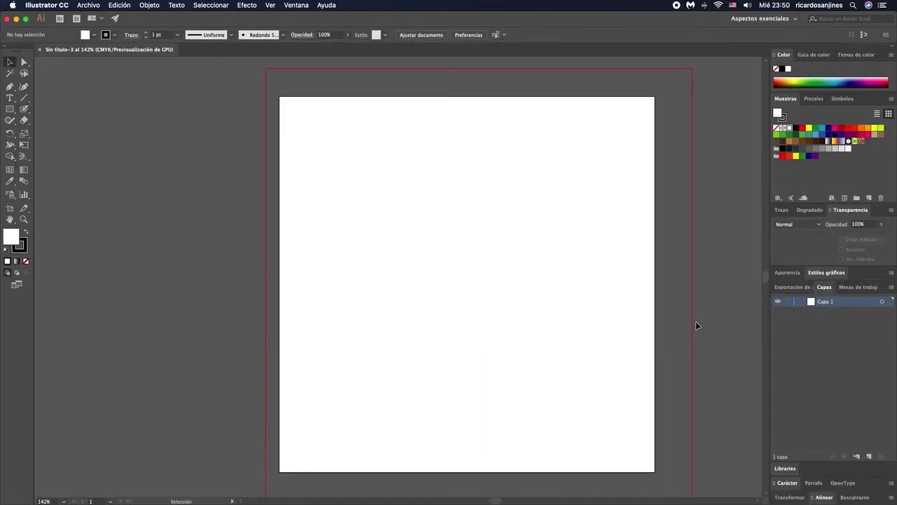
Enter artboard editing from the document setup and exit it without changing the artboard
scroll(529, 325, down, 3)
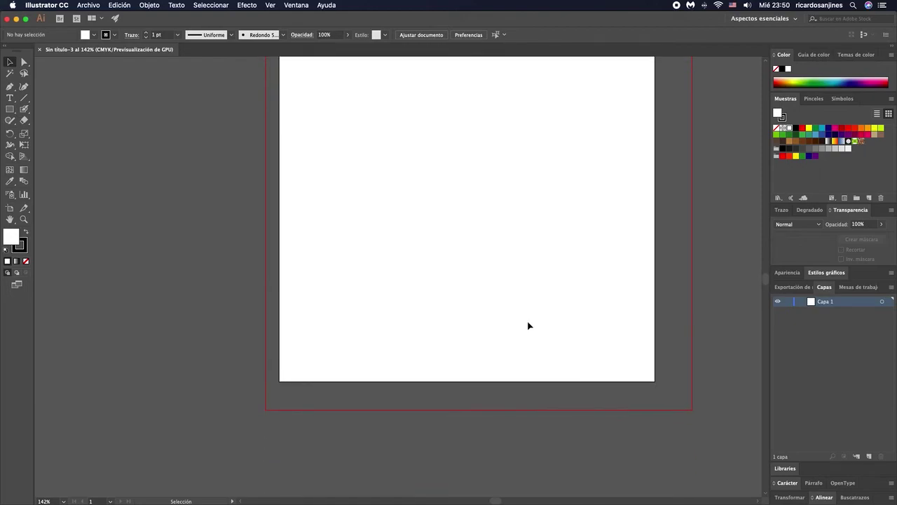
scroll(529, 325, up, 3)
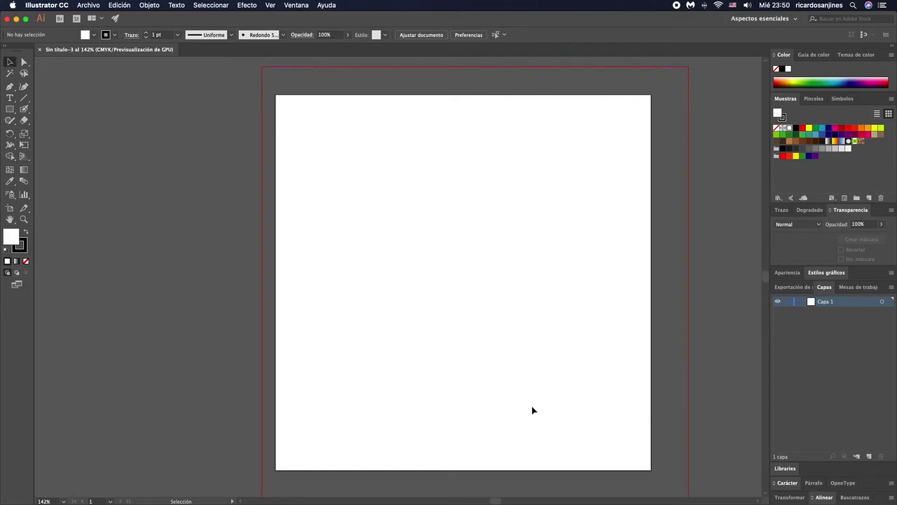
click(96, 6)
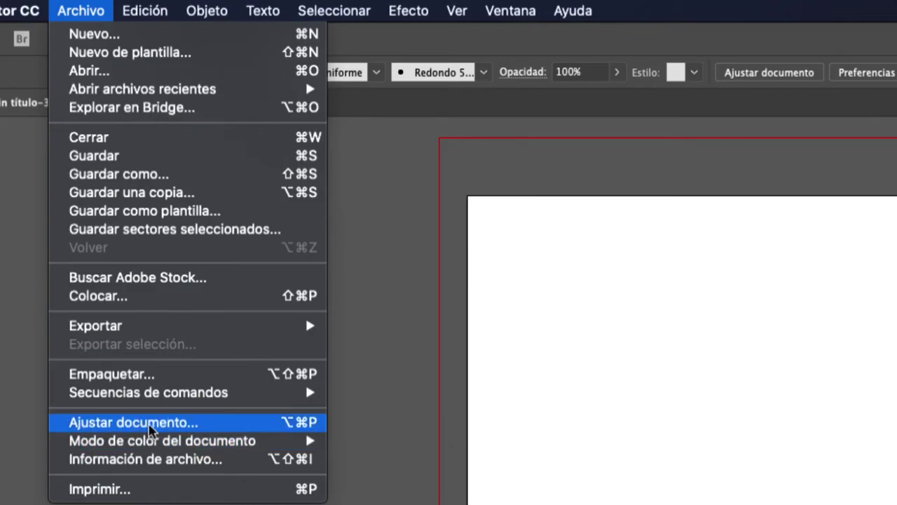
click(239, 429)
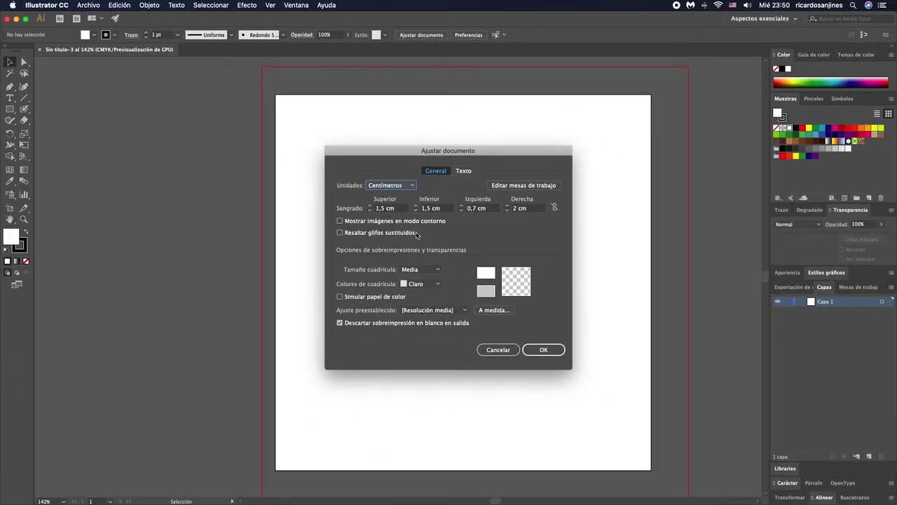
click(522, 186)
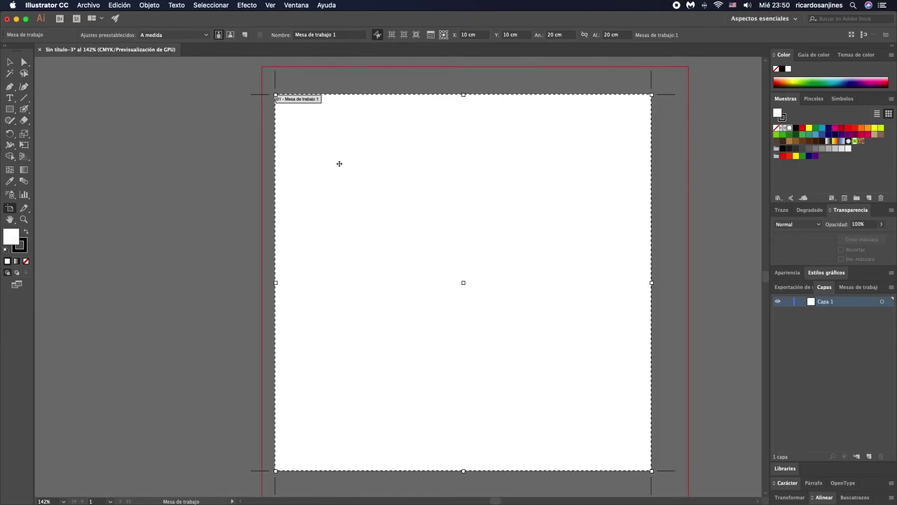
key(Escape)
Link the four bleed values in the document setup and set them all to 0 cm
click(90, 6)
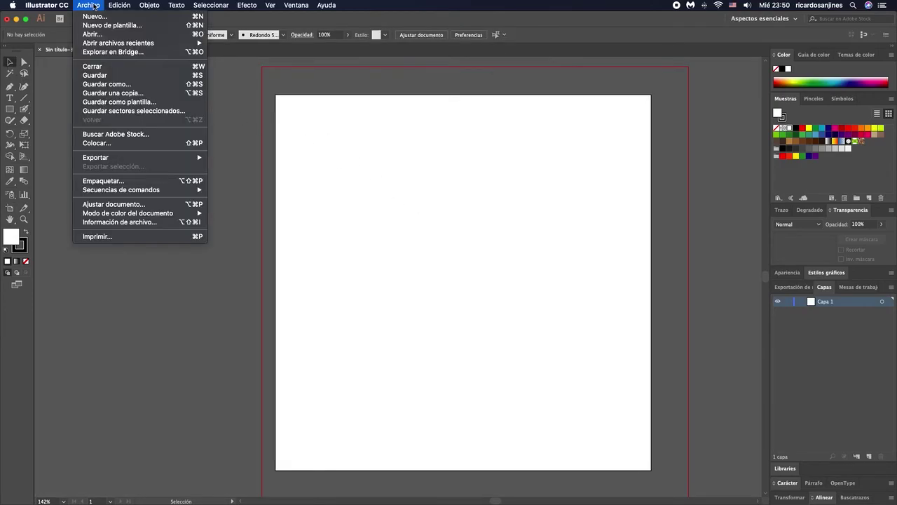
click(137, 206)
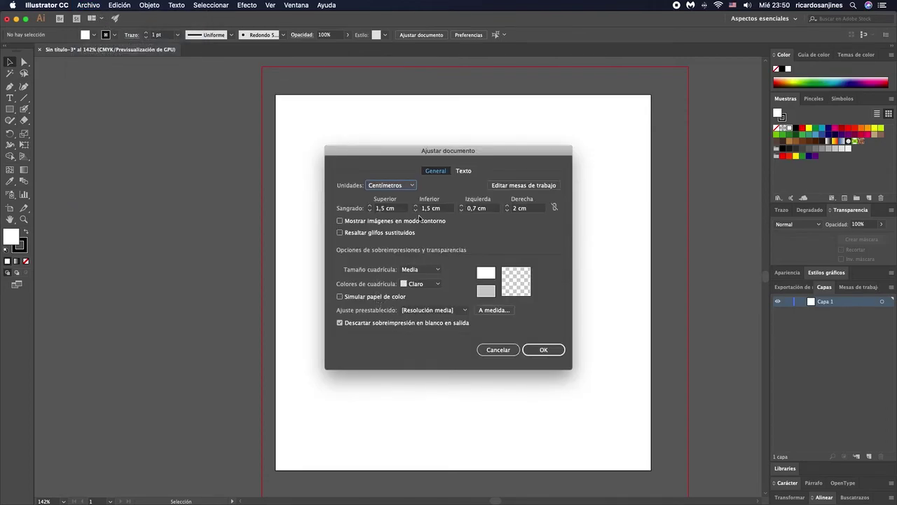
click(369, 210)
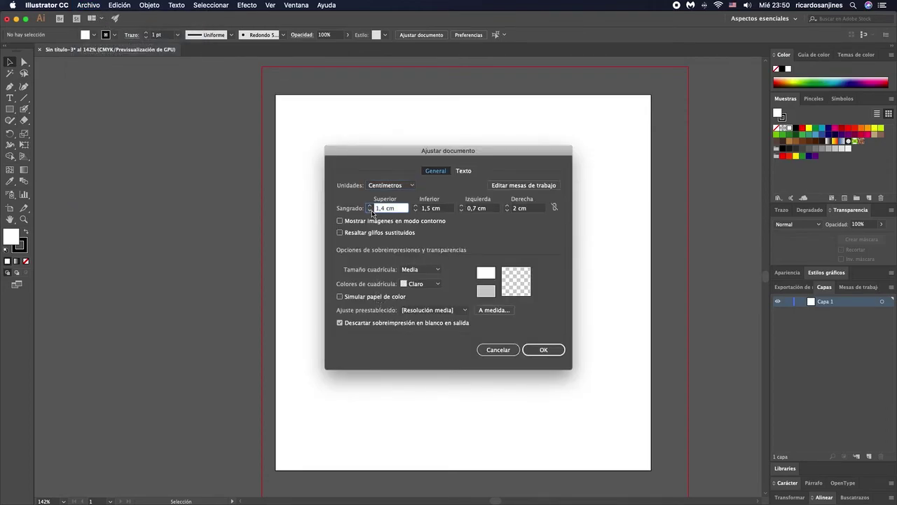
click(371, 211)
click(370, 210)
click(370, 210)
click(370, 210)
click(370, 210)
click(554, 208)
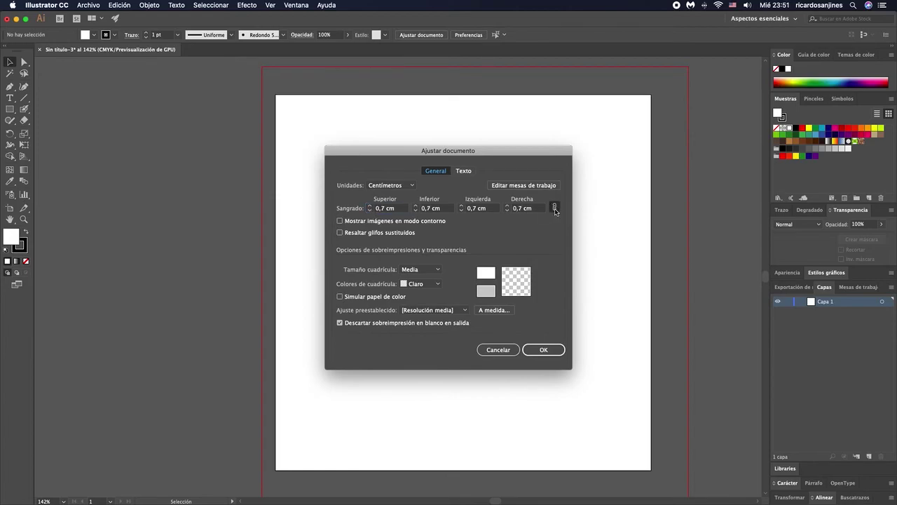
click(370, 211)
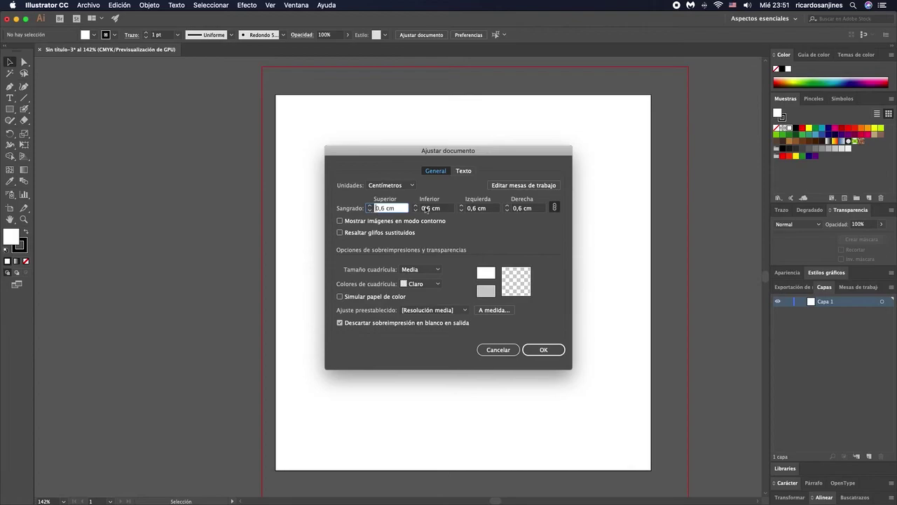
triple_click(384, 208)
text(0)
click(545, 353)
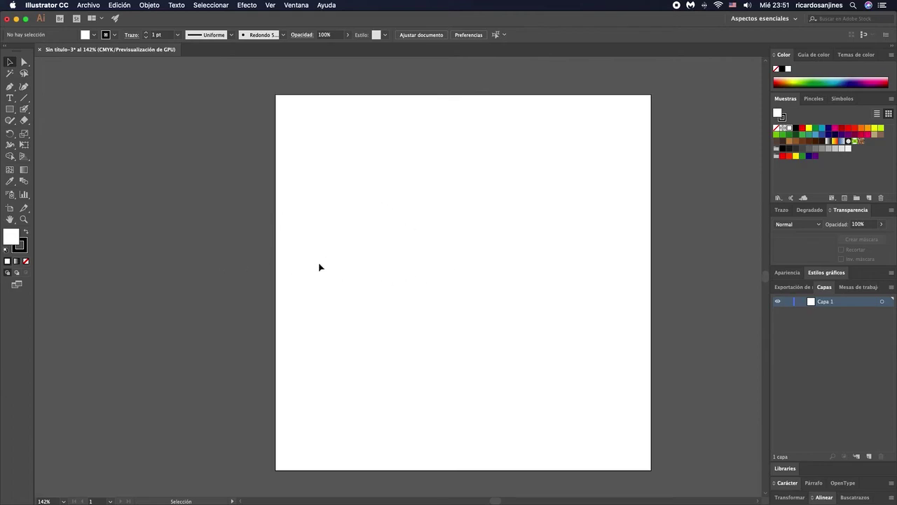
Pan the artboard sideways with the temporary Hand tool and magnify it to 300% with the Zoom tool
key(z)
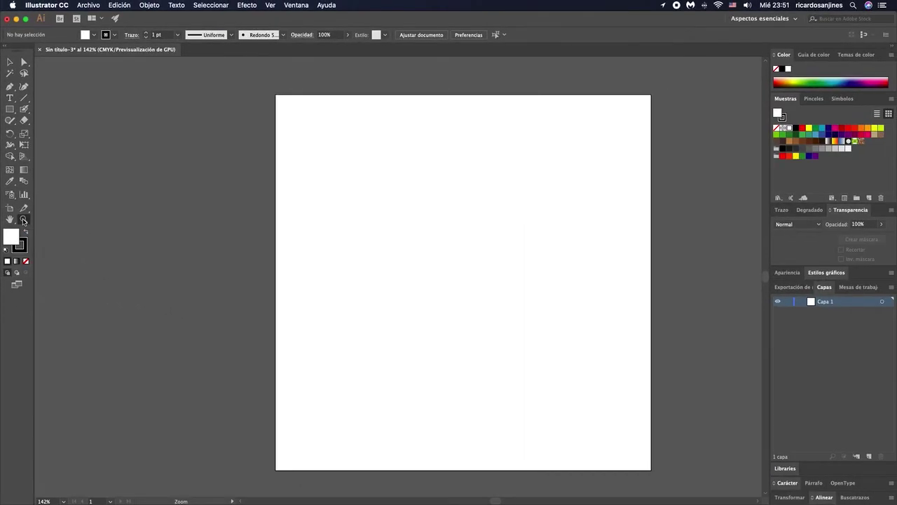
click(23, 220)
key(space)
drag(483, 255, 338, 257)
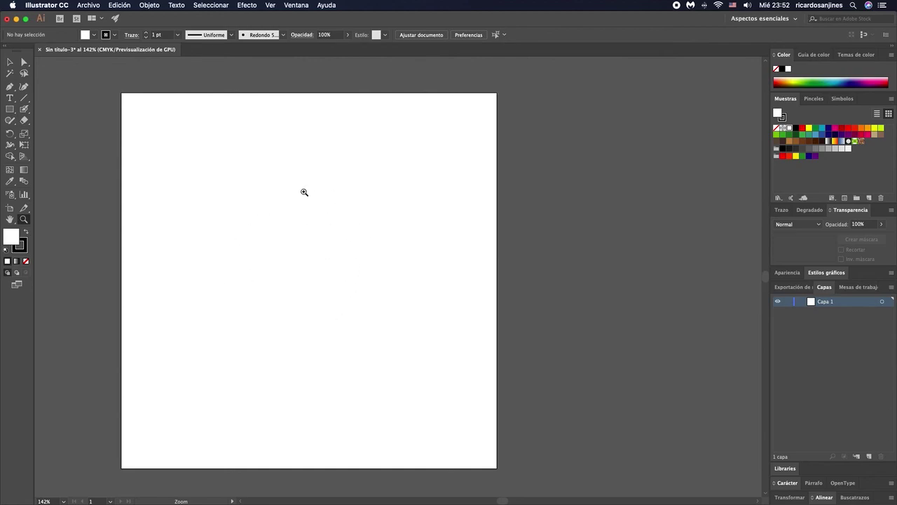
click(288, 276)
click(411, 283)
click(434, 268)
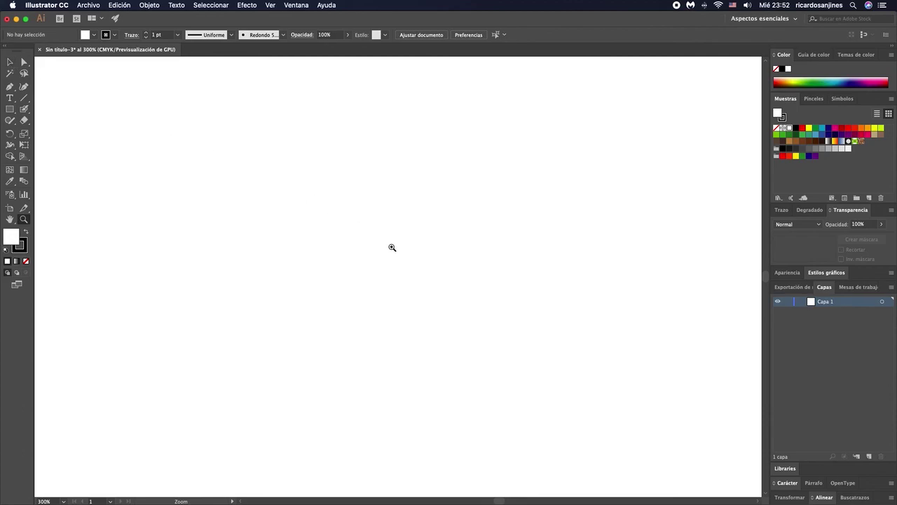
Alternate between the Selection, Hand and Zoom tools, and zoom out on the artboard to 50%
key(v)
key(space)
key(space)
drag(403, 257, 421, 269)
key(z)
click(431, 260)
drag(430, 260, 430, 260)
alt+click(430, 260)
alt+click(431, 260)
alt+click(430, 260)
alt+click(431, 260)
alt+click(430, 260)
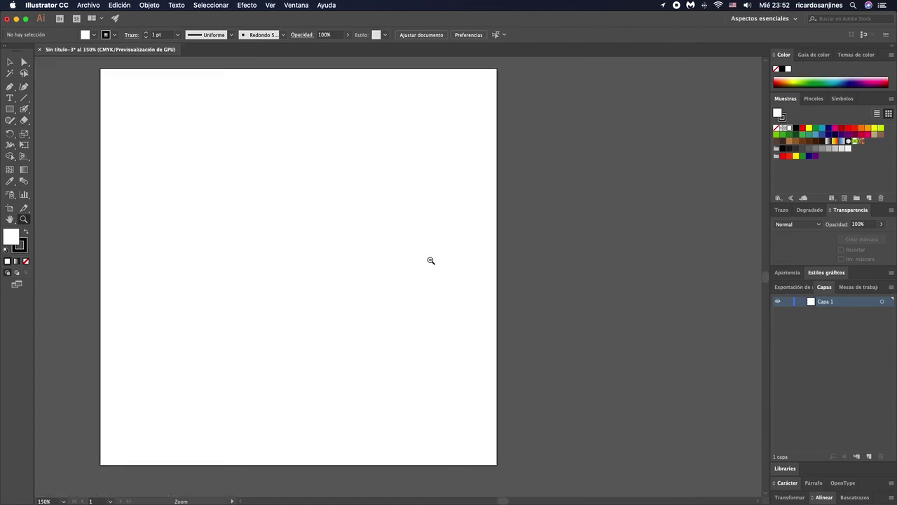
alt+click(430, 260)
alt+click(430, 260)
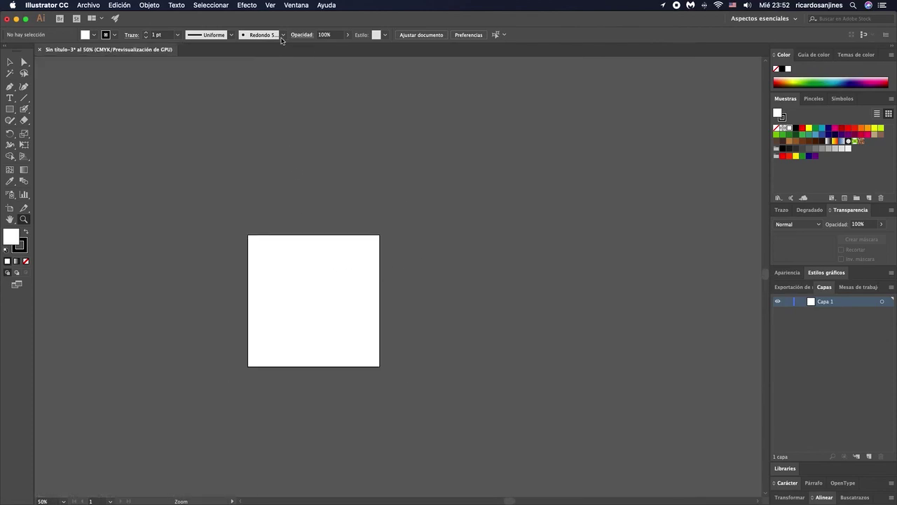
Review the view commands, fit the artboard to the window and switch to the Selection tool
click(270, 6)
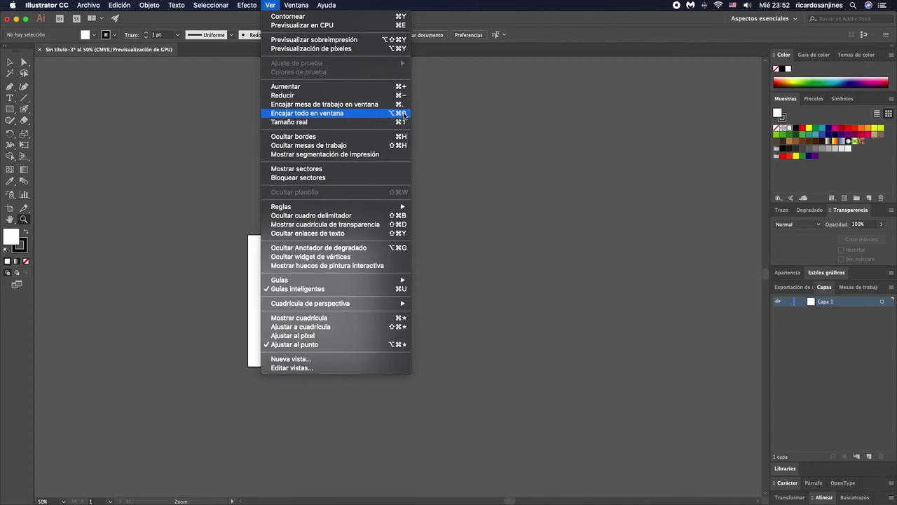
click(477, 147)
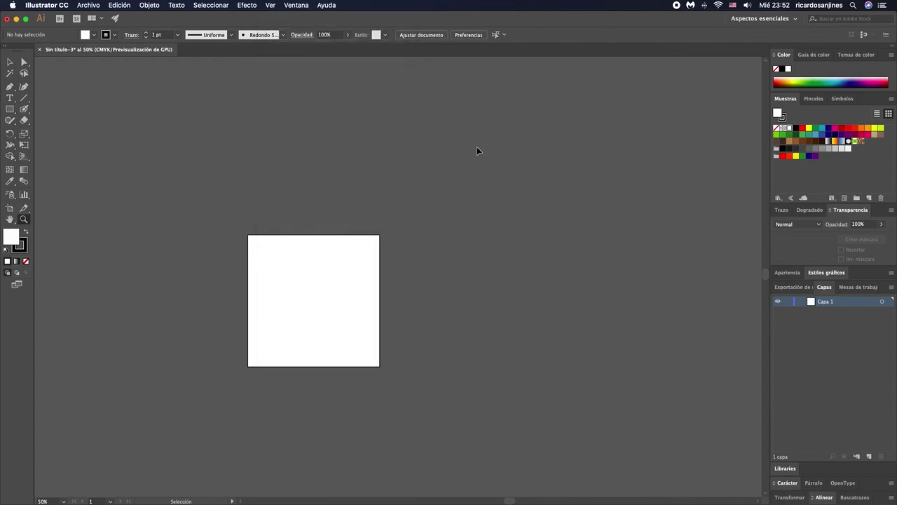
key(super+0)
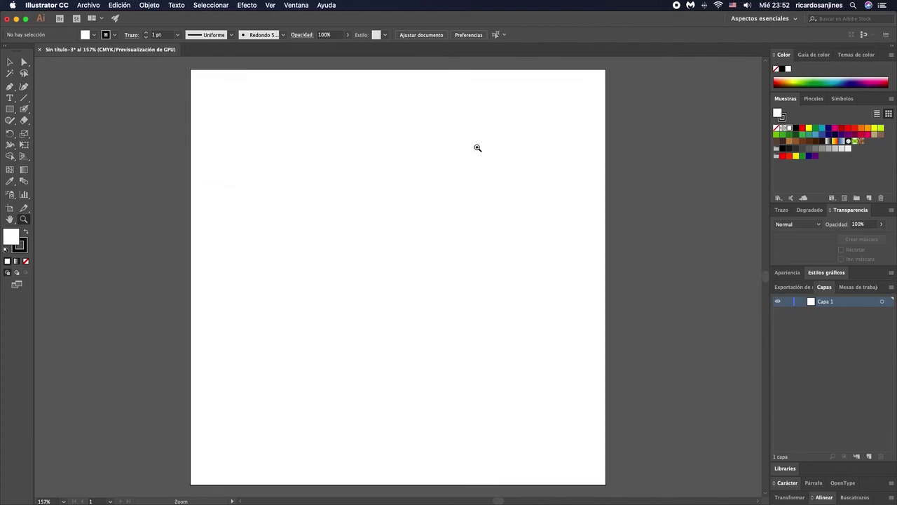
click(10, 61)
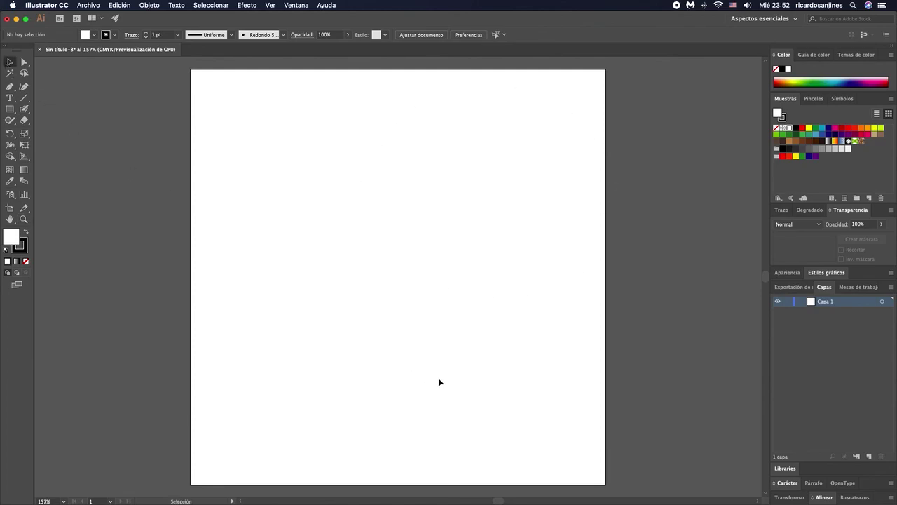